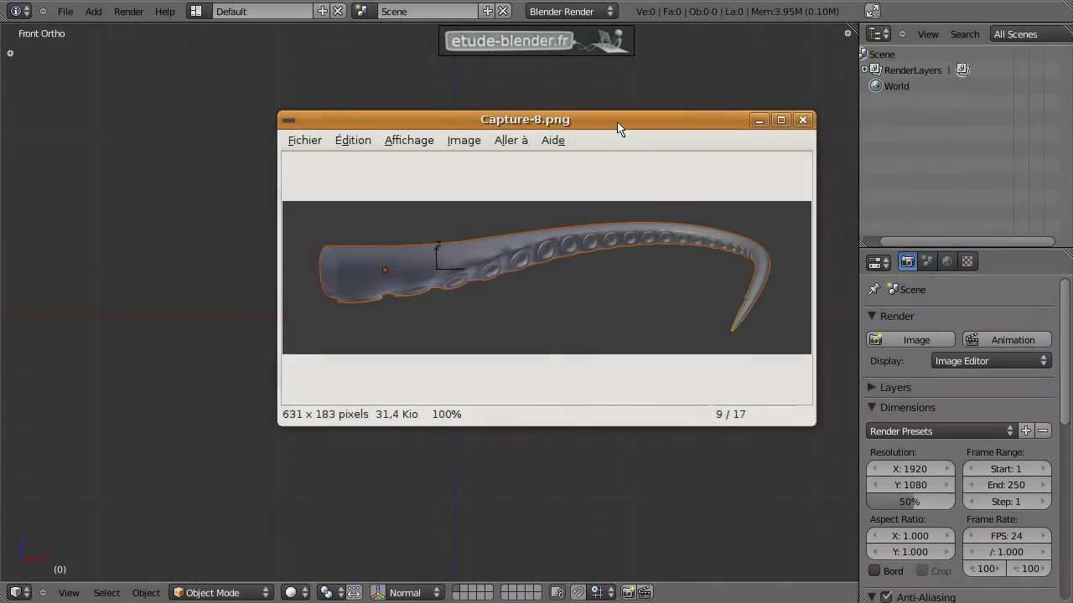
# - Put the reference image window away and add a cube and an empty at the scene origin
pyautogui.moveTo(617, 120); pyautogui.dragTo(601, 125)
pyautogui.click(743, 126)
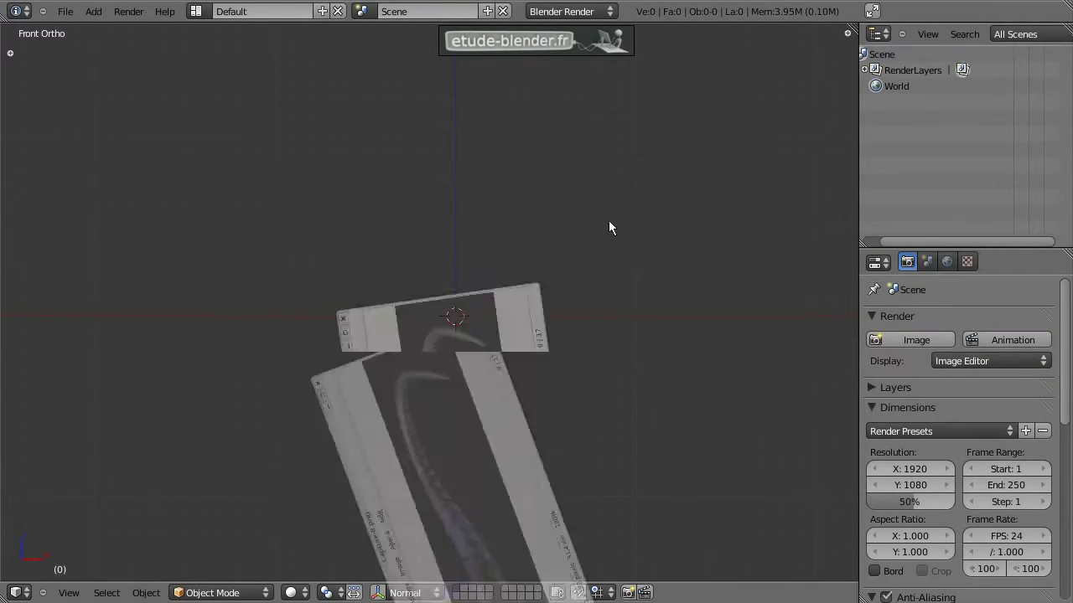
pyautogui.hotkey('shift', 'a')
pyautogui.moveTo(500, 300)
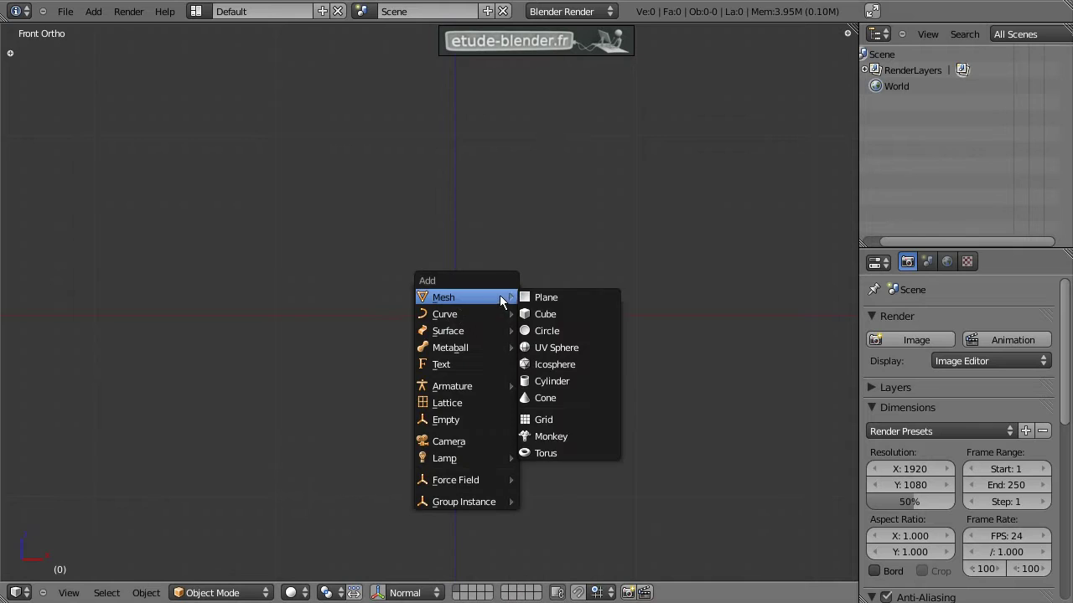
pyautogui.click(561, 311)
pyautogui.press('a')
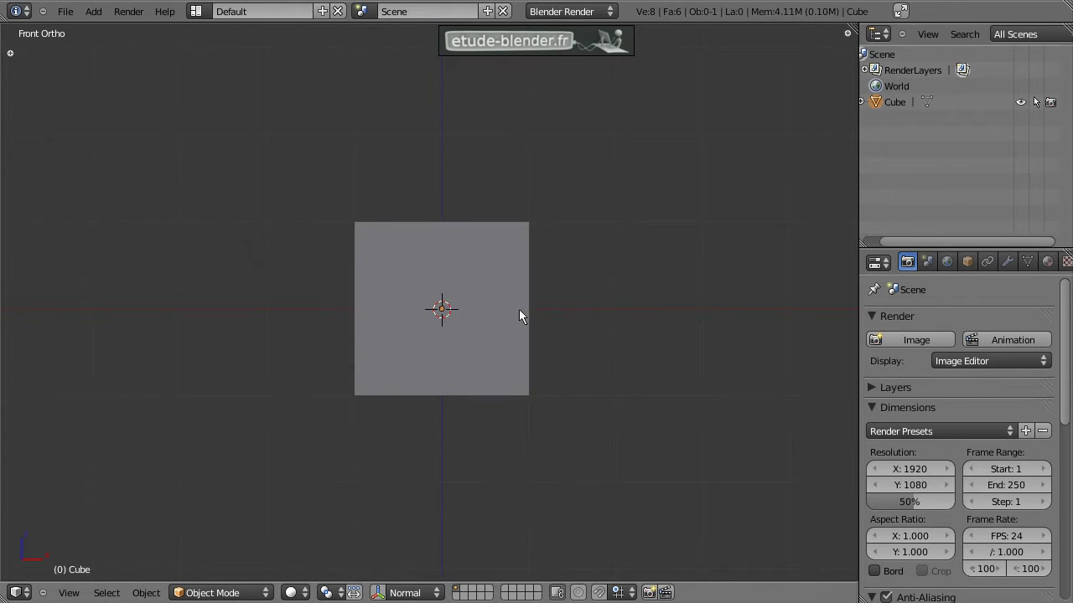
pyautogui.hotkey('shift', 'a')
pyautogui.click(419, 412)
# - Add an Array modifier to the cube with a fixed count of 35
pyautogui.rightClick(499, 265)
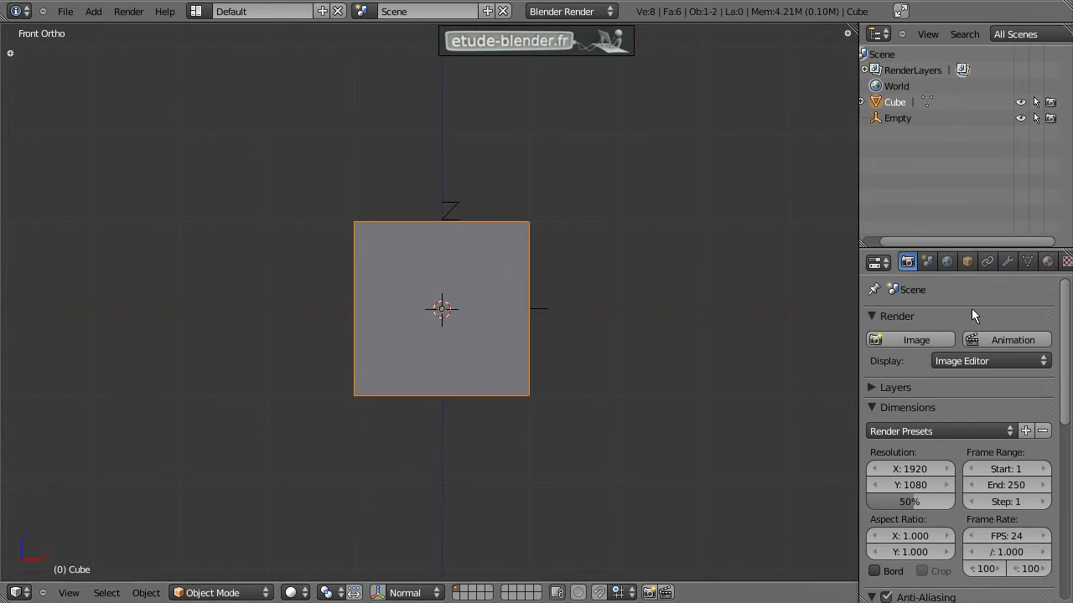
pyautogui.click(1008, 262)
pyautogui.click(922, 340)
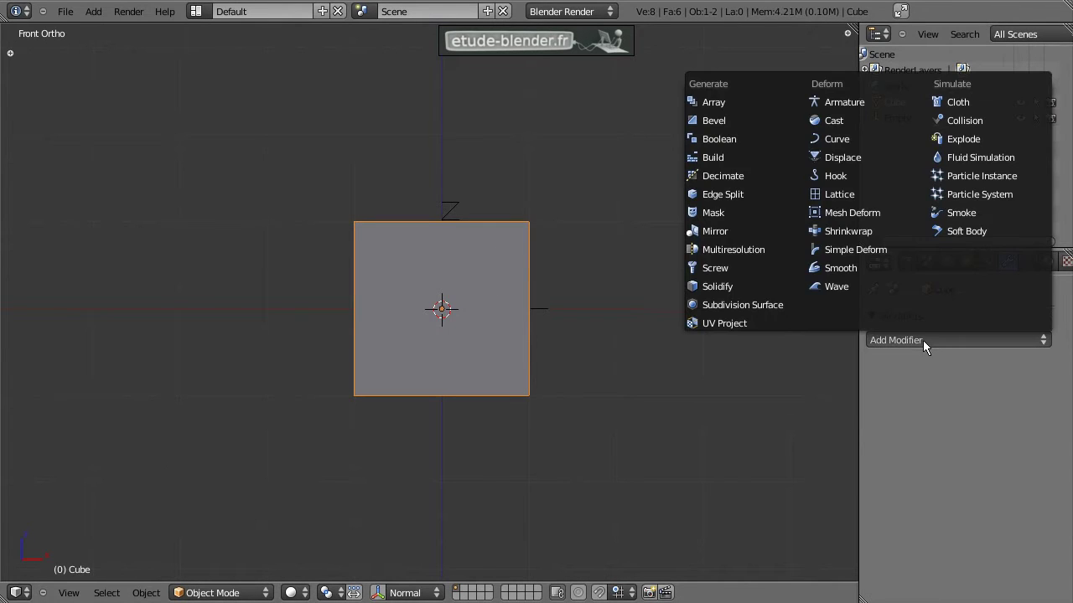
pyautogui.click(734, 102)
pyautogui.click(957, 390)
pyautogui.write('3')
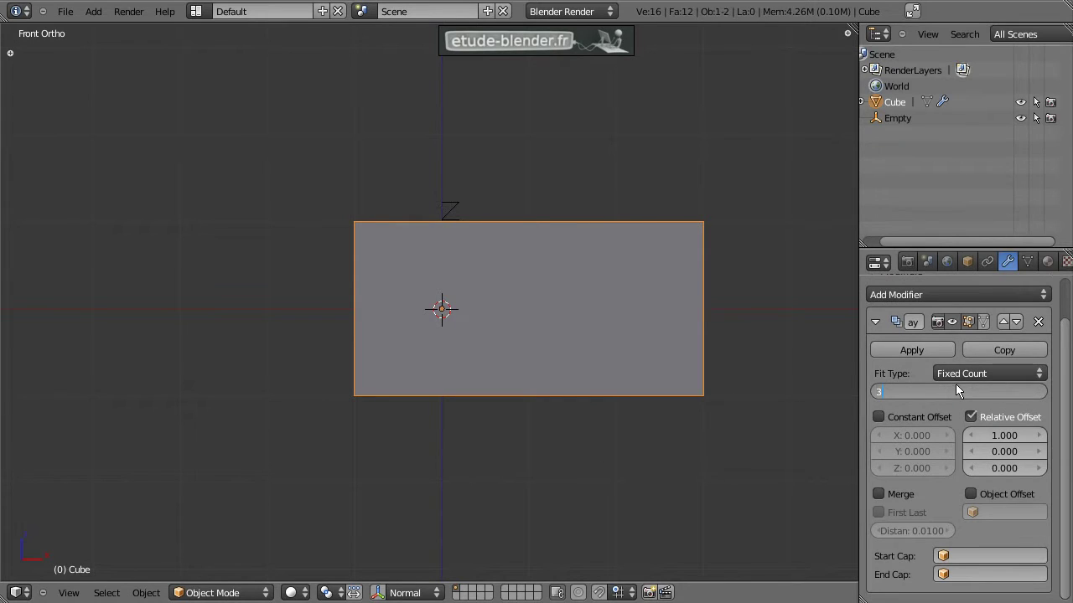
pyautogui.write('5')
pyautogui.press('Return')
# - Replace the array's relative offset with an object offset driven by the Empty
pyautogui.click(974, 419)
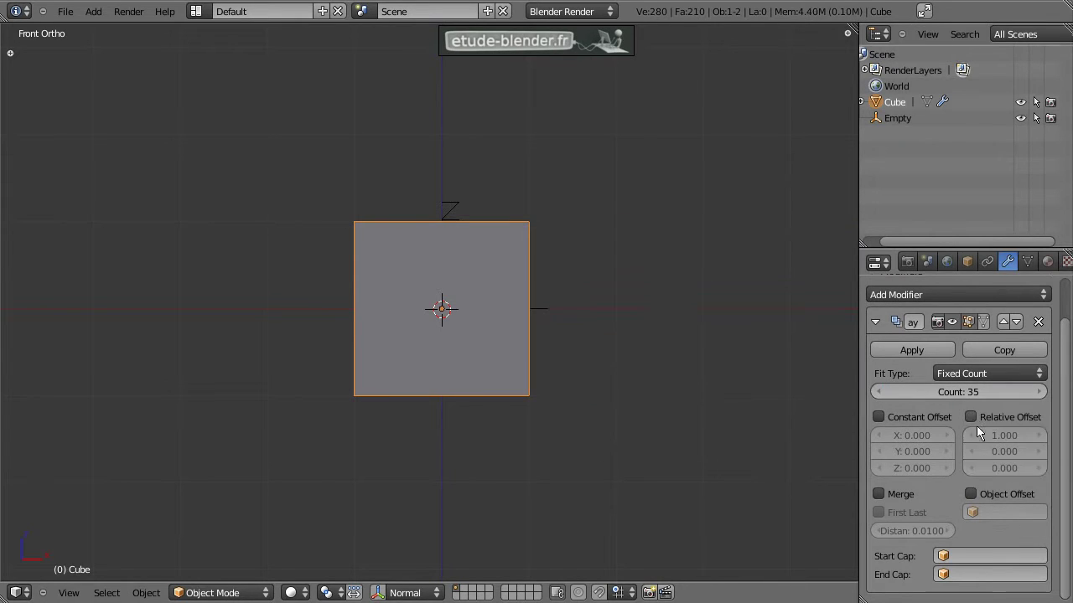
pyautogui.click(970, 495)
pyautogui.click(1002, 513)
pyautogui.click(991, 352)
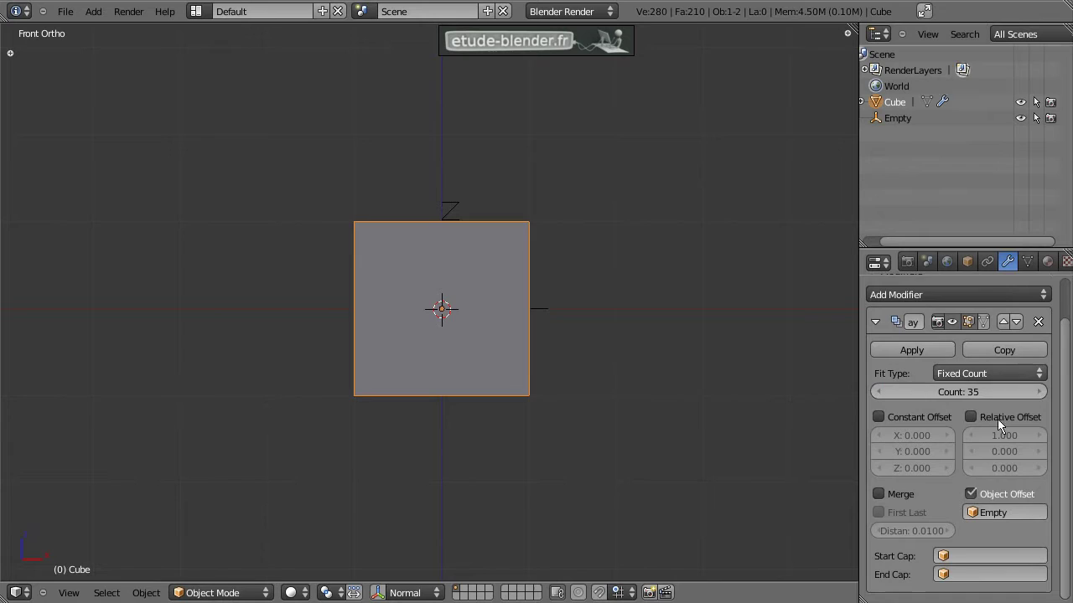
# - Move the empty 2 units along the X axis
pyautogui.rightClick(498, 317)
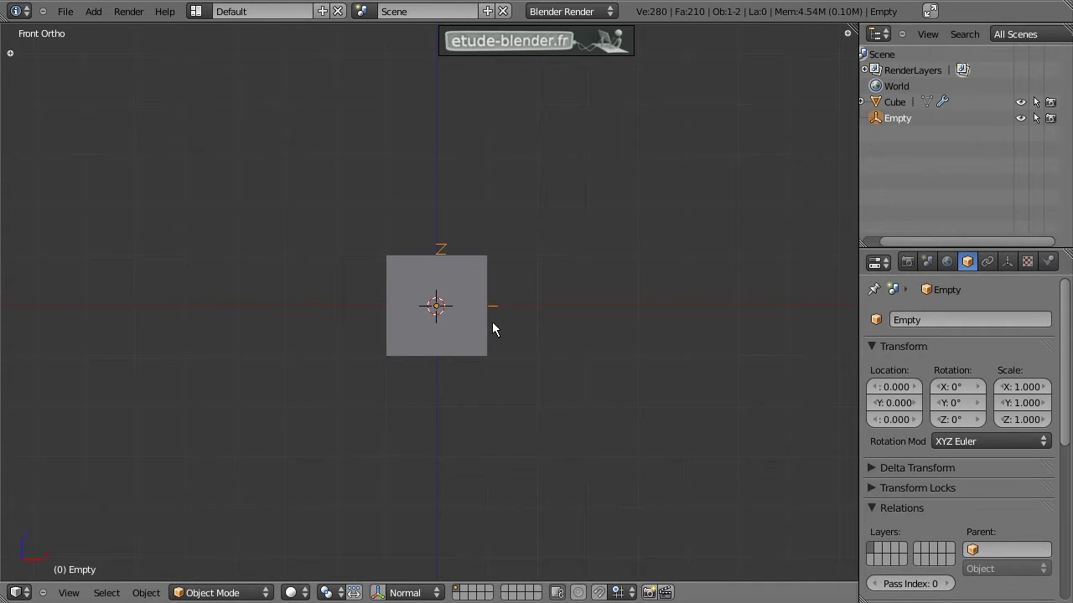
pyautogui.press('g')
pyautogui.press('x')
pyautogui.write('2')
pyautogui.press('Return')
pyautogui.moveTo(595, 327); pyautogui.dragTo(537, 352, button='middle')
# - Add a Subdivision Surface modifier to the arrayed cube with 2 view subdivisions
pyautogui.rightClick(691, 312)
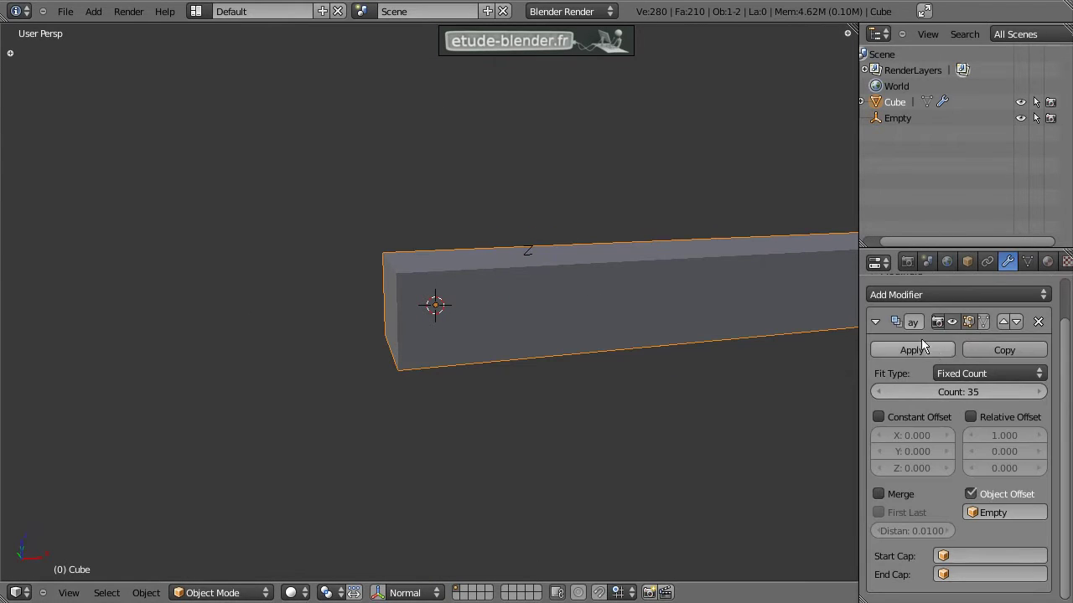
pyautogui.click(917, 296)
pyautogui.click(764, 533)
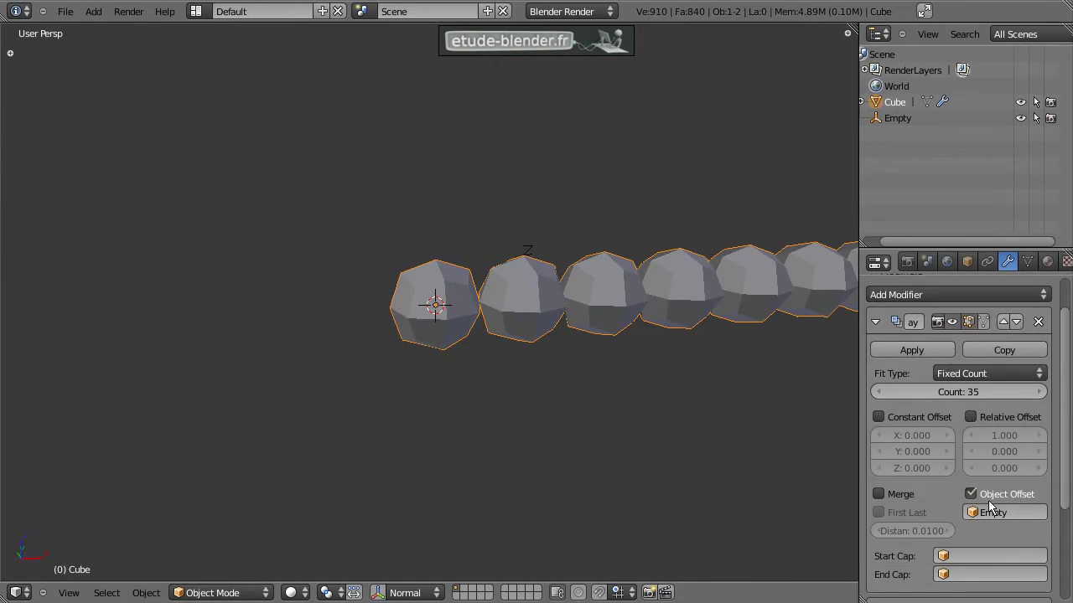
pyautogui.scroll(-5, 950, 503)
pyautogui.click(948, 555)
# - Delete the cube's two opposite end faces that lie across the array direction
pyautogui.moveTo(657, 377); pyautogui.dragTo(635, 384, button='middle')
pyautogui.moveTo(473, 313); pyautogui.dragTo(593, 314, button='middle')
pyautogui.press('Tab')
pyautogui.rightClick(442, 319)
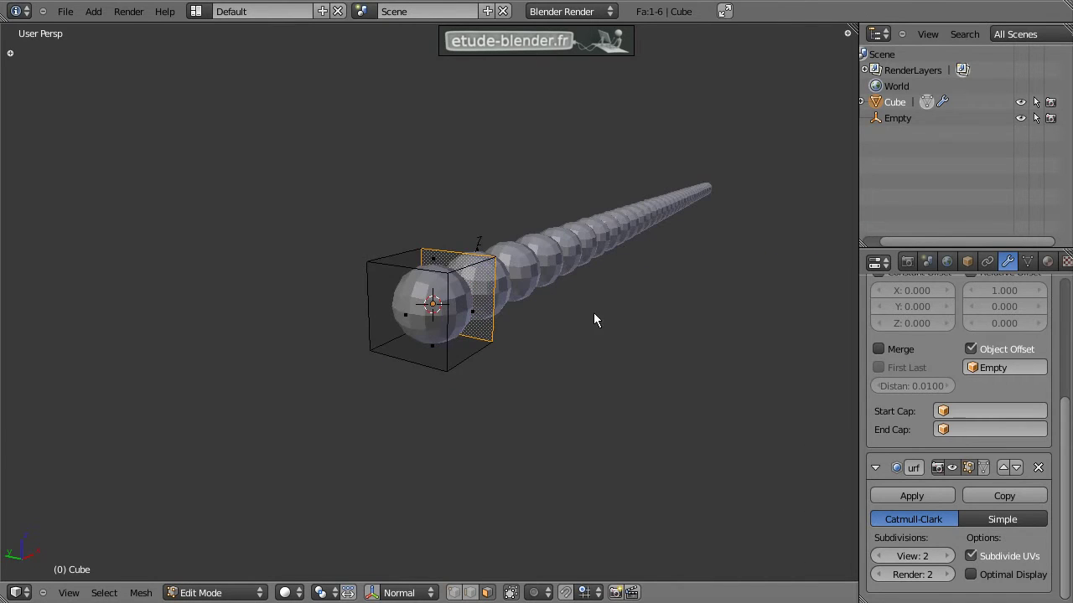
pyautogui.keyDown('shift'); pyautogui.rightClick(411, 318); pyautogui.keyUp('shift')
pyautogui.moveTo(496, 301); pyautogui.dragTo(436, 321, button='middle')
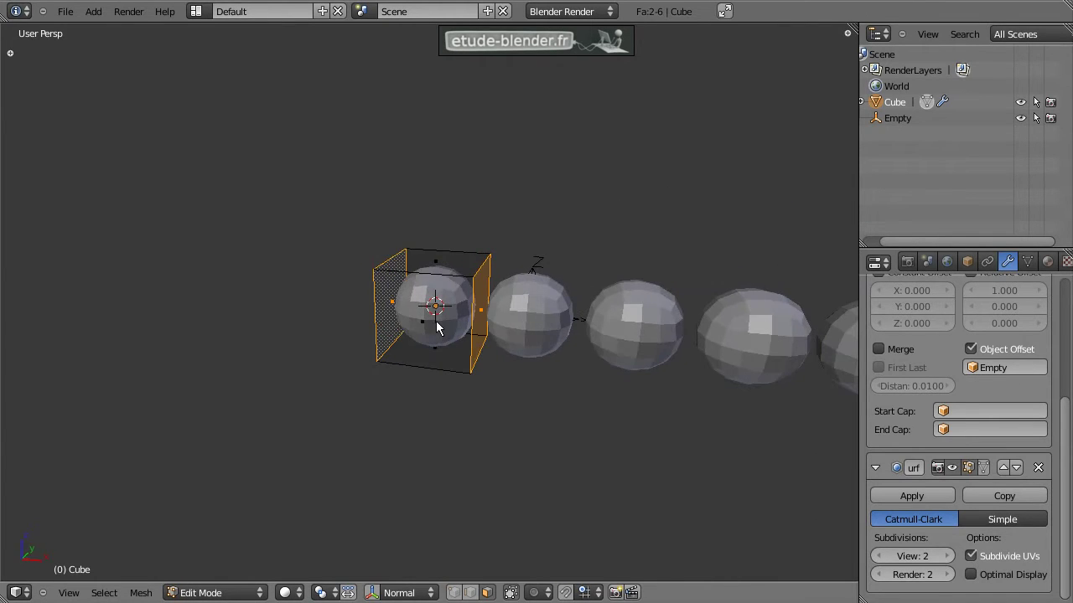
pyautogui.press('x')
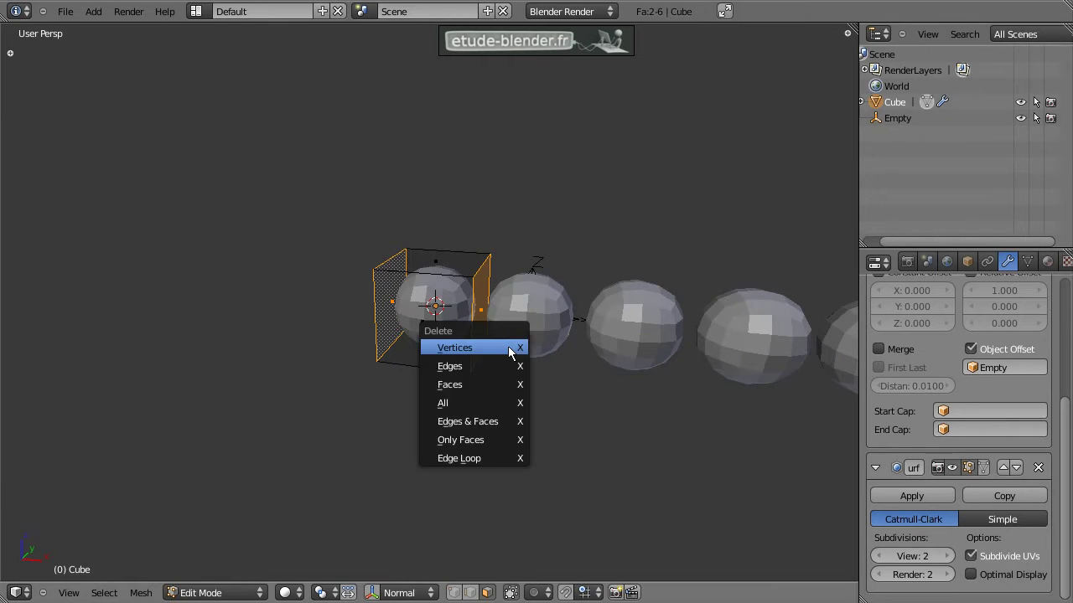
pyautogui.click(482, 385)
pyautogui.moveTo(539, 343); pyautogui.dragTo(525, 313, button='middle')
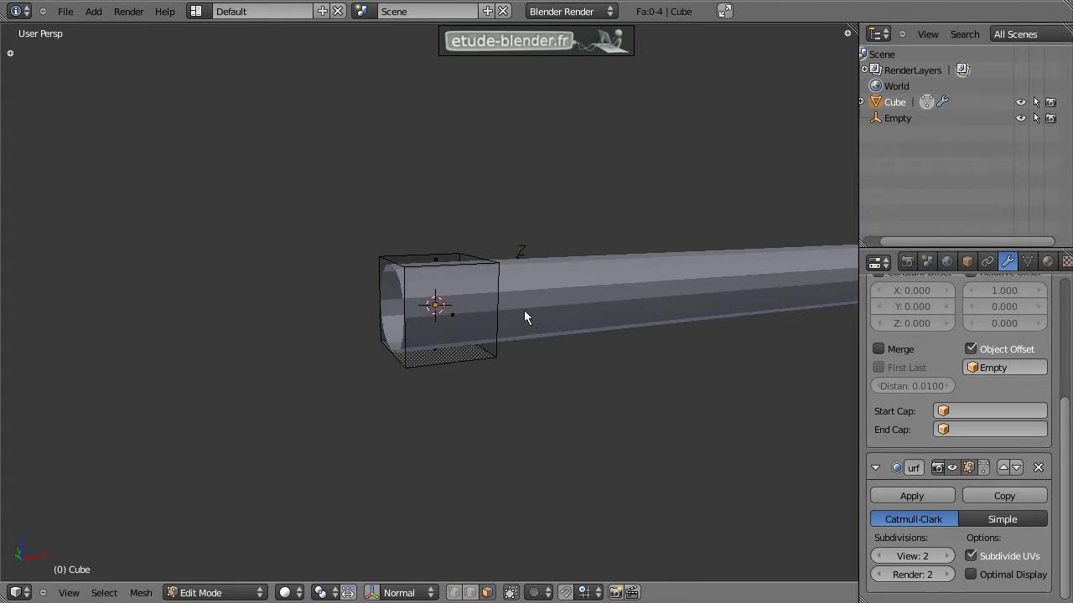
# - Apply smooth shading to the tube in Object Mode
pyautogui.press('Tab')
pyautogui.press('t')
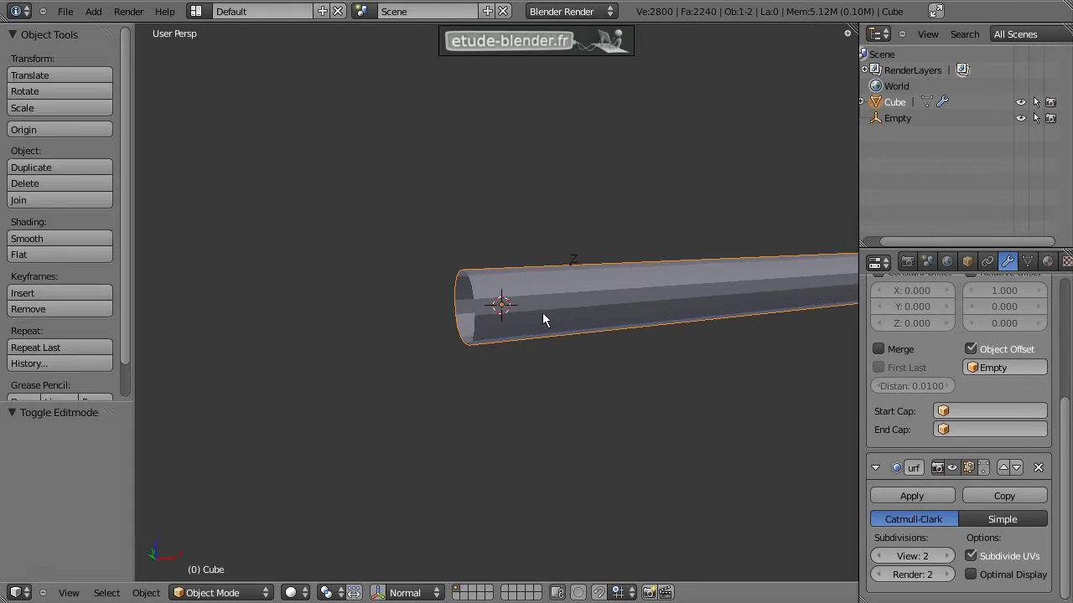
pyautogui.click(68, 239)
pyautogui.press('Tab')
pyautogui.press('Tab')
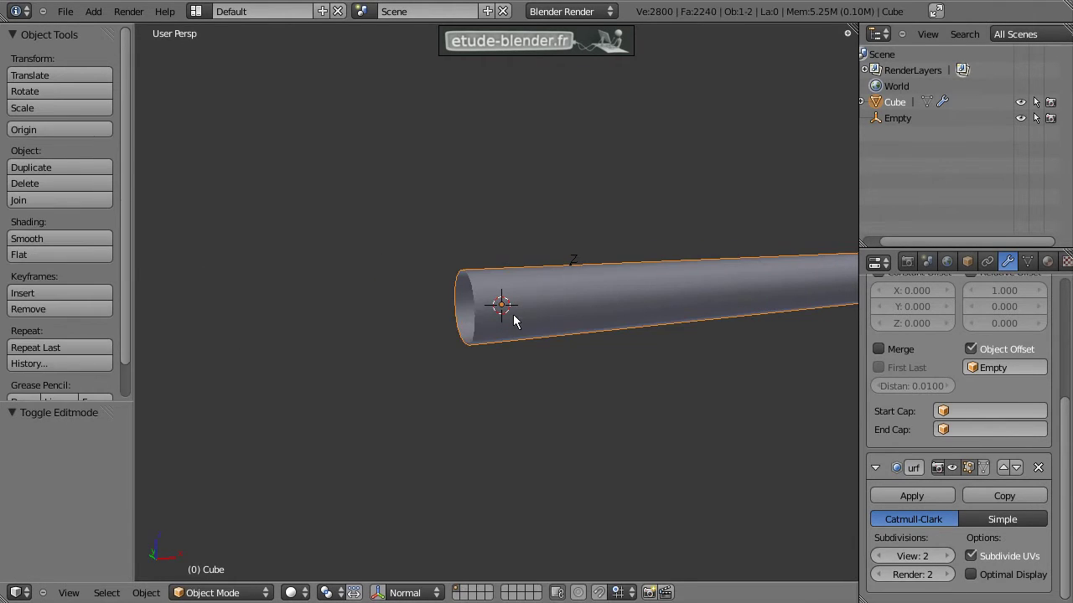
pyautogui.press('t')
# - Scale the empty down uniformly to about 0.946 so the arrayed tube tapers
pyautogui.keyDown('shift'); pyautogui.moveTo(565, 318); pyautogui.dragTo(421, 343, button='middle'); pyautogui.keyUp('shift')
pyautogui.scroll(-6, 457, 324)
pyautogui.moveTo(426, 340); pyautogui.dragTo(436, 347, button='middle')
pyautogui.rightClick(365, 313)
pyautogui.scroll(3, 410, 338)
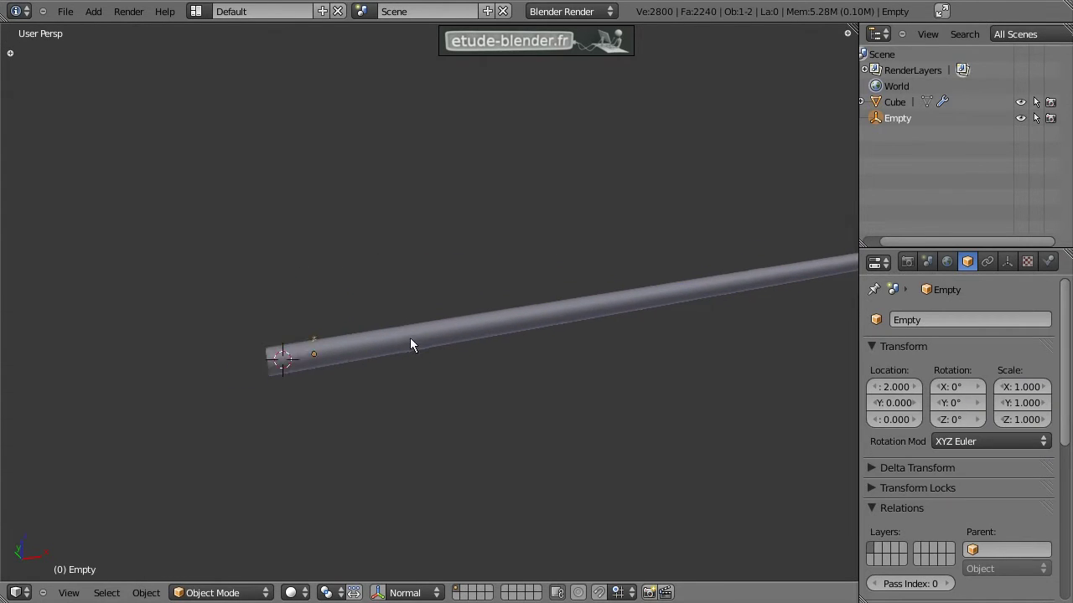
pyautogui.press('s')
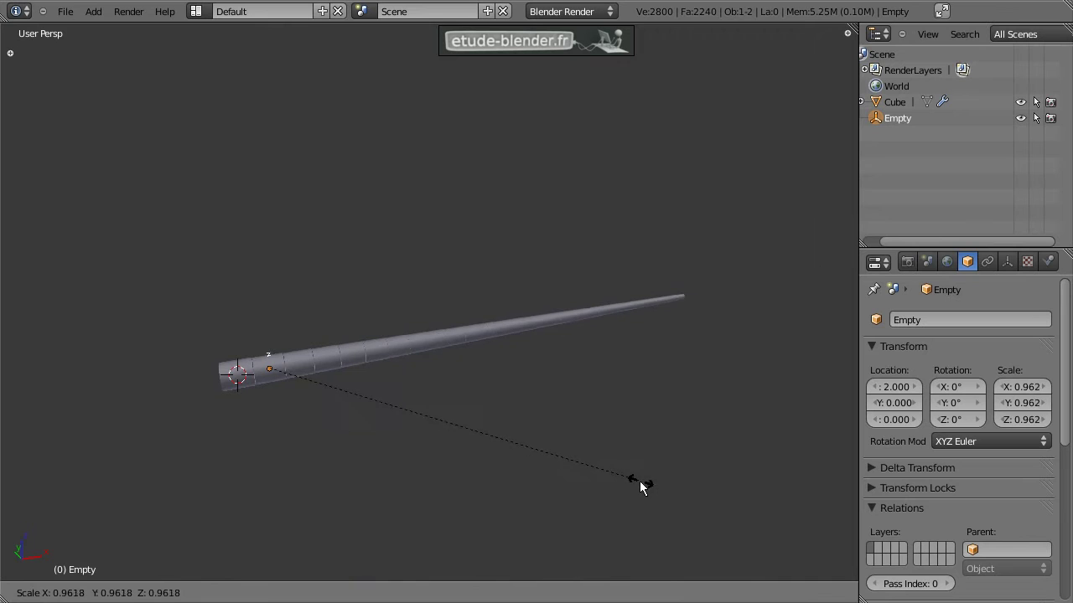
pyautogui.click(634, 487)
pyautogui.scroll(5, 421, 426)
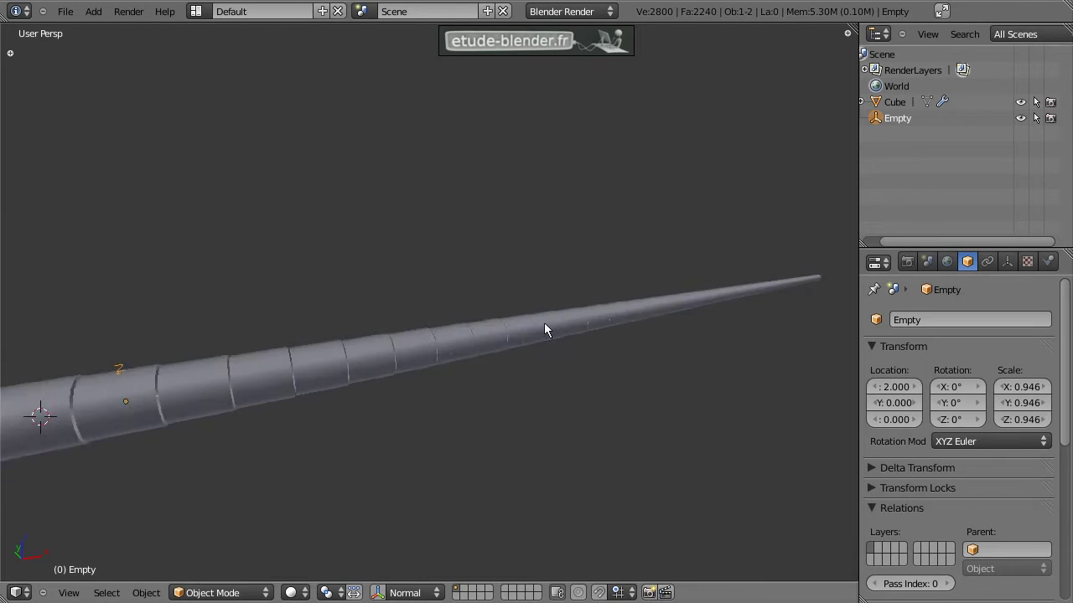
# - Enable Merge in the tube's Array modifier with a merge distance of 0.1
pyautogui.moveTo(570, 339); pyautogui.dragTo(411, 319, button='middle')
pyautogui.rightClick(432, 324)
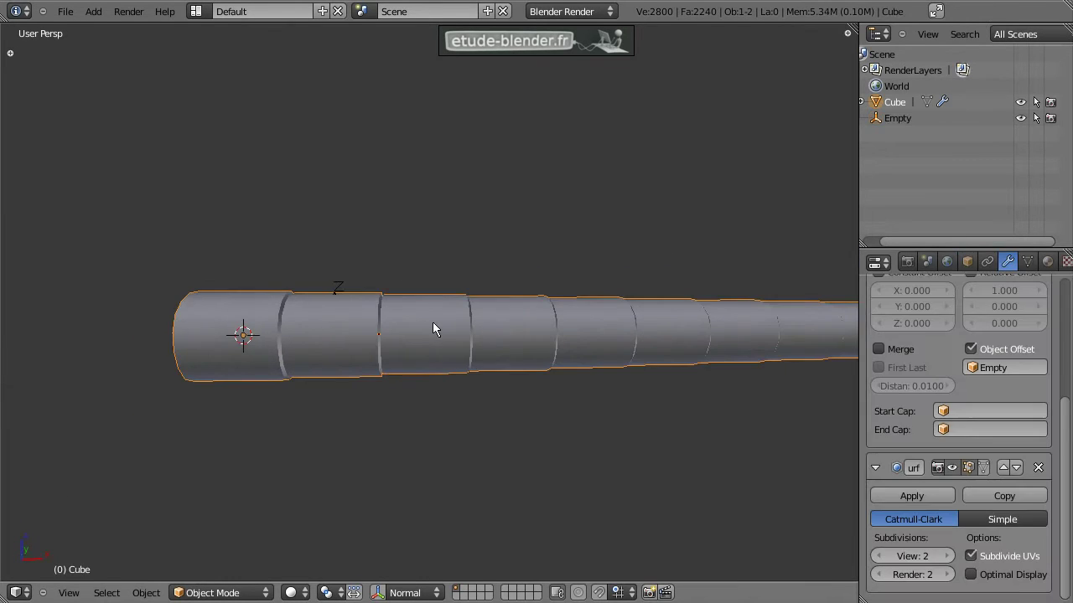
pyautogui.click(876, 351)
pyautogui.click(895, 386)
pyautogui.click(908, 385)
pyautogui.write('.1')
pyautogui.press('Return')
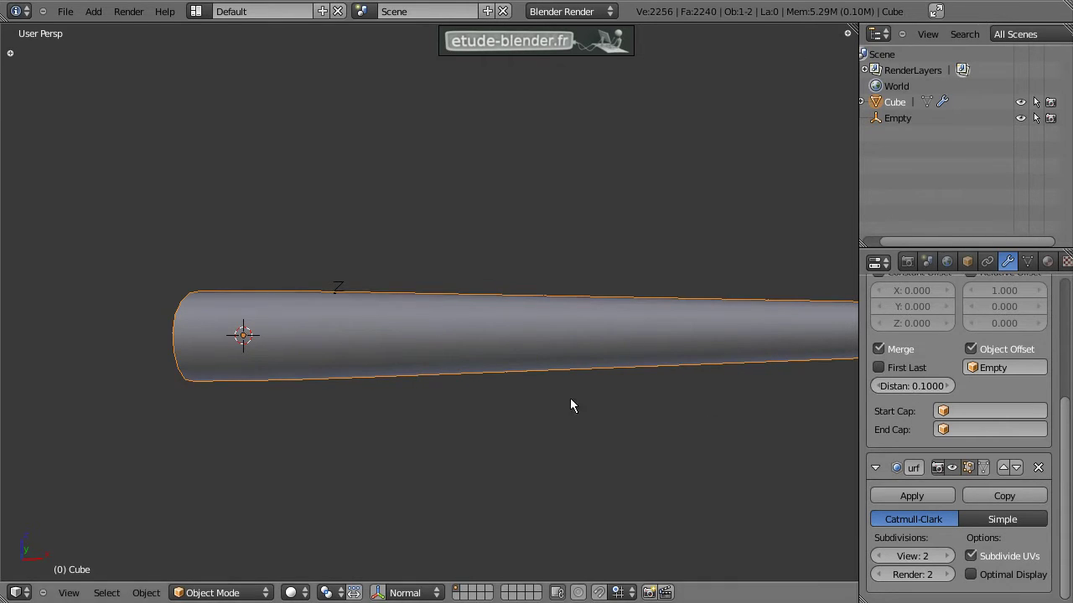
# - Switch to wireframe display in top view and add a Bezier curve, opened in Edit Mode
pyautogui.moveTo(572, 313); pyautogui.dragTo(600, 352, button='middle')
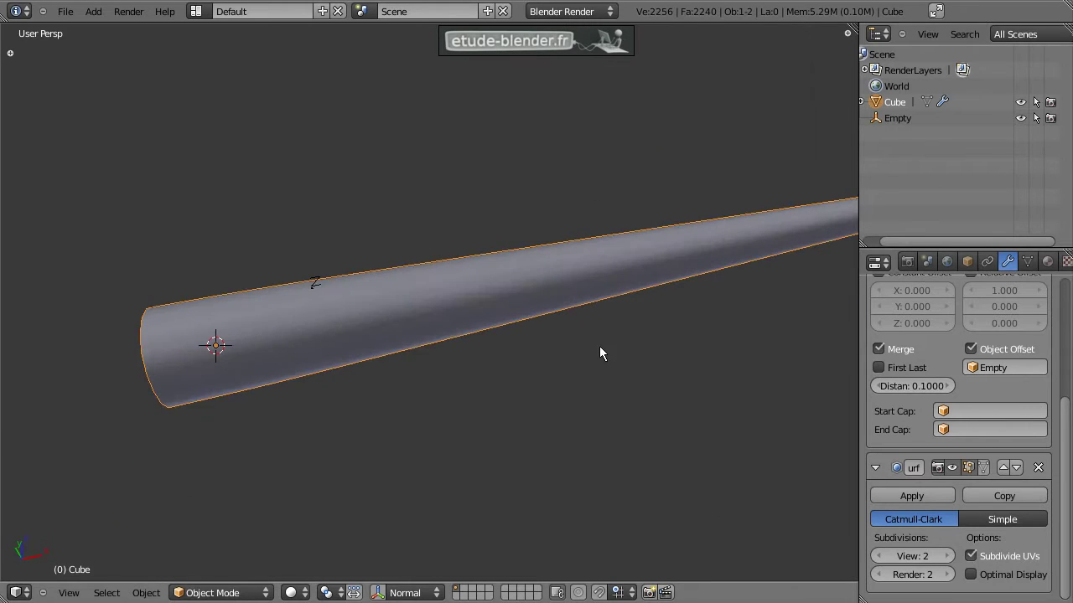
pyautogui.press('z')
pyautogui.press('a')
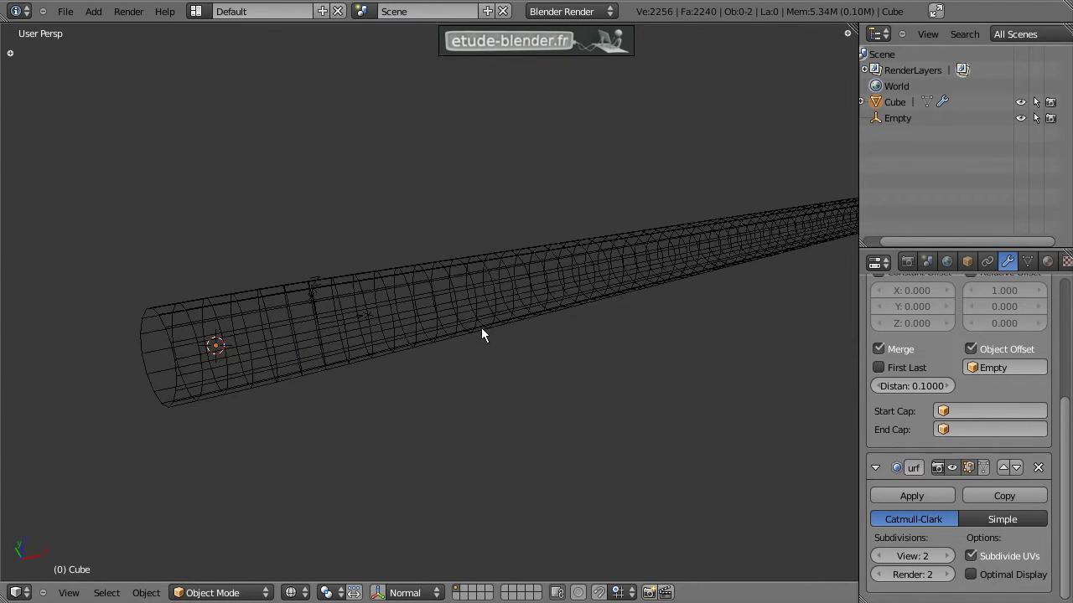
pyautogui.press('KP_7')
pyautogui.hotkey('shift', 'a')
pyautogui.moveTo(307, 133)
pyautogui.click(382, 133)
pyautogui.press('Tab')
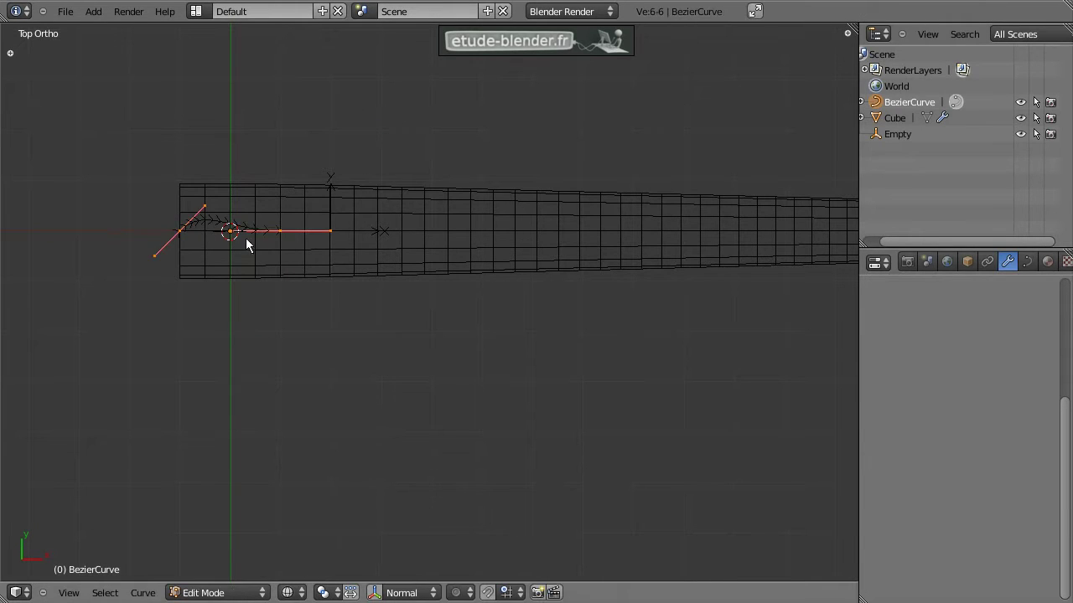
# - Move the Bezier curve's end point about 7 units along X, inside the tube
pyautogui.rightClick(279, 233)
pyautogui.press('g')
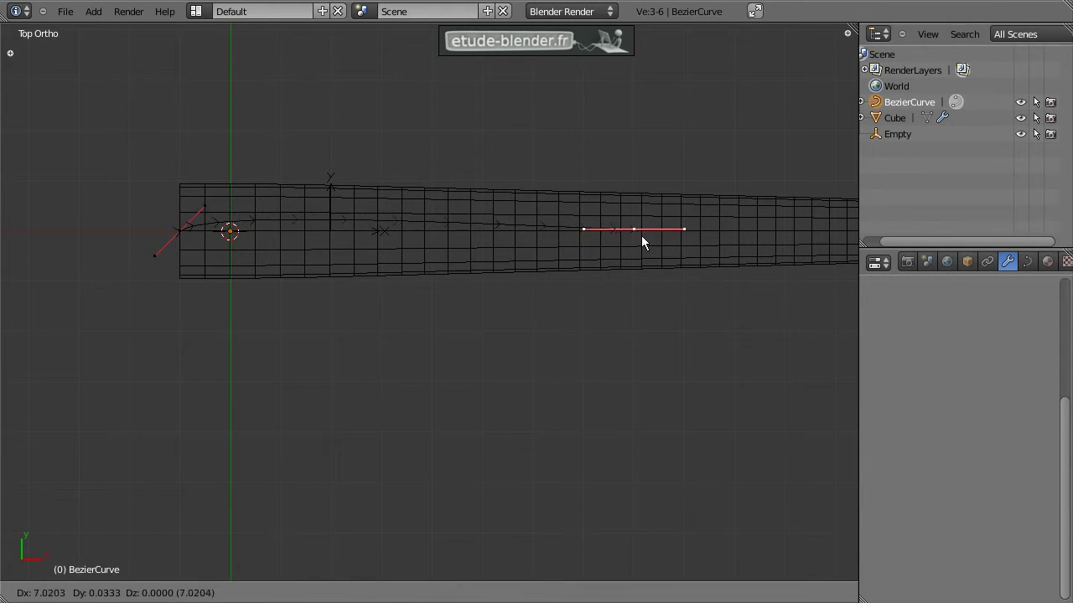
pyautogui.click(641, 239)
pyautogui.scroll(-4, 636, 268)
# - Extrude a third control point just below the tube's thinner part and rotate it to slope downward
pyautogui.press('g')
pyautogui.click(664, 292)
pyautogui.press('r')
pyautogui.click(694, 348)
pyautogui.press('g')
pyautogui.click(666, 361)
# - Extrude a fourth control point well below the third one and rotate it to turn the curve back
pyautogui.press('e')
pyautogui.click(690, 419)
pyautogui.press('r')
pyautogui.click(716, 530)
pyautogui.scroll(2, 708, 441)
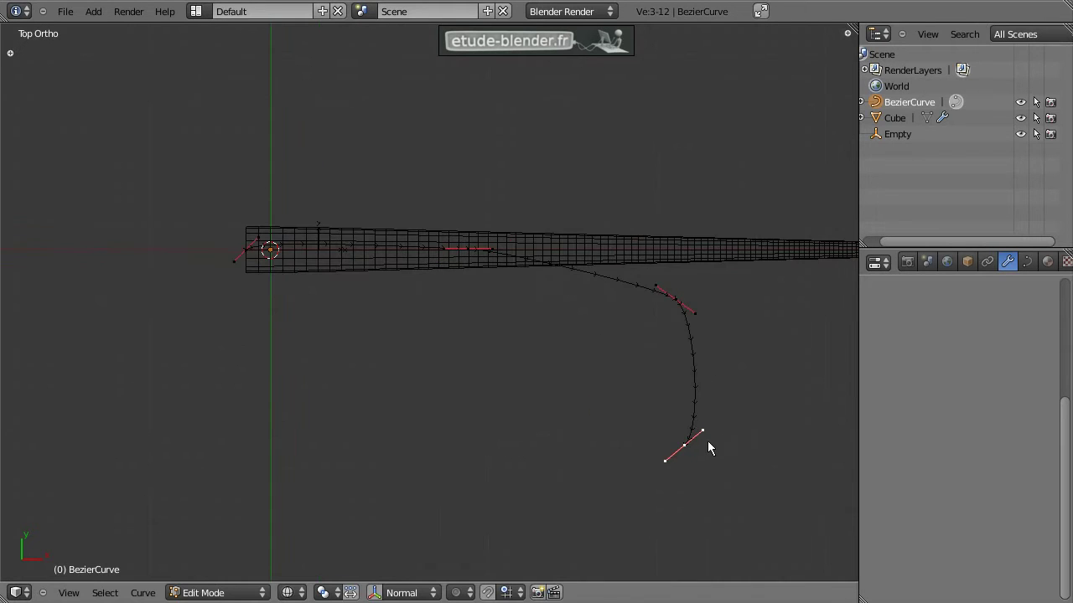
# - Extrude a fifth control point back toward the tube's base side and rotate its handles nearly horizontal
pyautogui.keyDown('shift'); pyautogui.moveTo(707, 441); pyautogui.dragTo(682, 335, button='middle'); pyautogui.keyUp('shift')
pyautogui.press('e')
pyautogui.click(545, 406)
pyautogui.press('r')
pyautogui.click(732, 340)
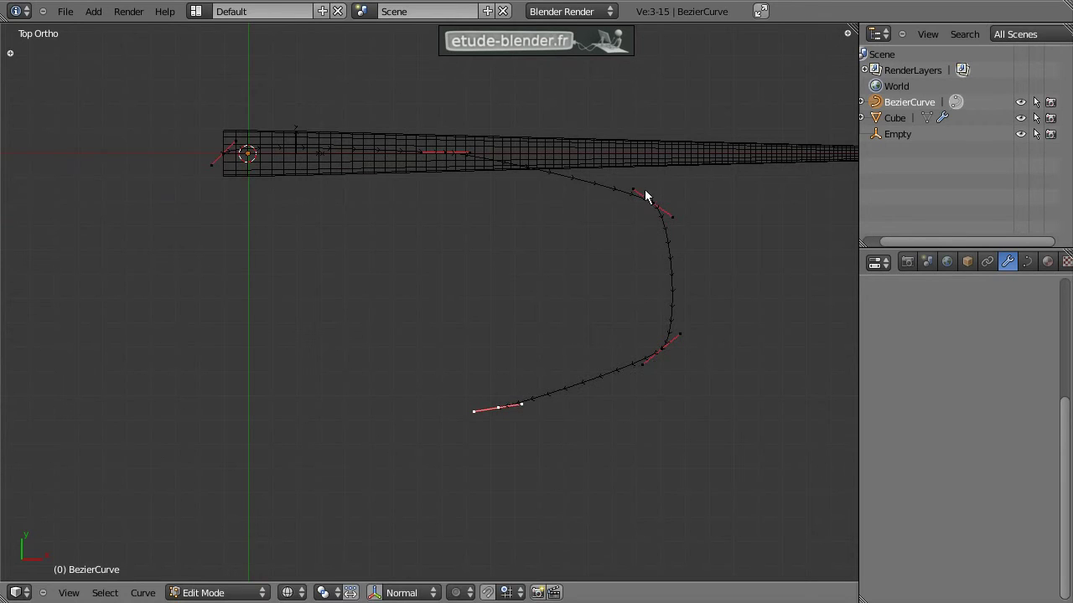
# - Scale and reposition the third control point to soften the curve's upper bend
pyautogui.press('s')
pyautogui.click(694, 295)
pyautogui.press('t')
pyautogui.press('t')
pyautogui.press('r')
pyautogui.rightClick(660, 294)
pyautogui.press('g')
pyautogui.click(675, 228)
# - Set all the curve's handles to Automatic, then to Aligned, and return to Object Mode
pyautogui.press('z')
pyautogui.press('z')
pyautogui.press('a')
pyautogui.press('v')
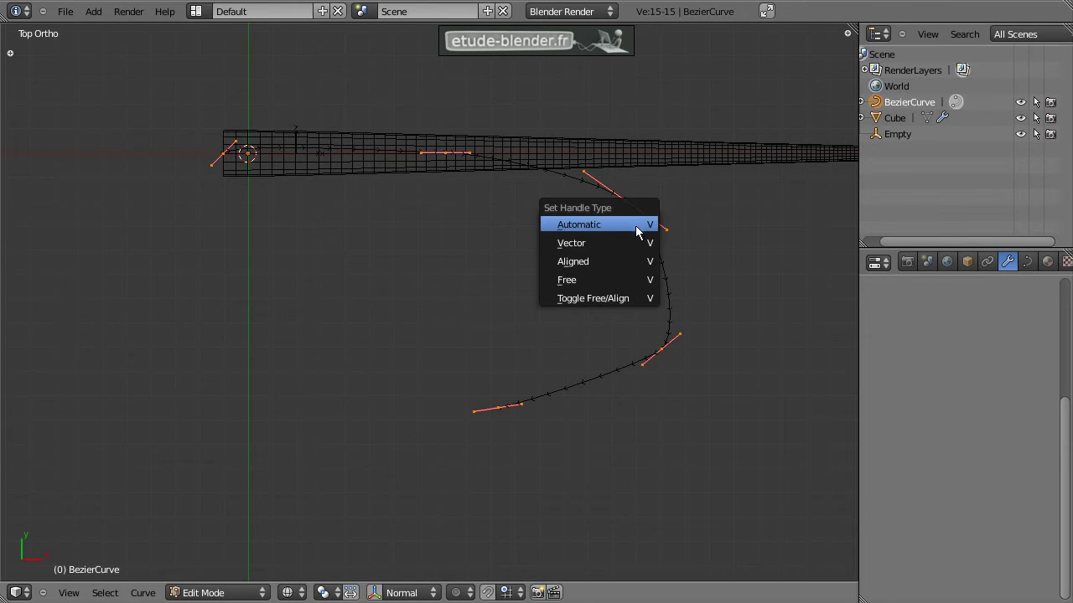
pyautogui.click(637, 232)
pyautogui.press('v')
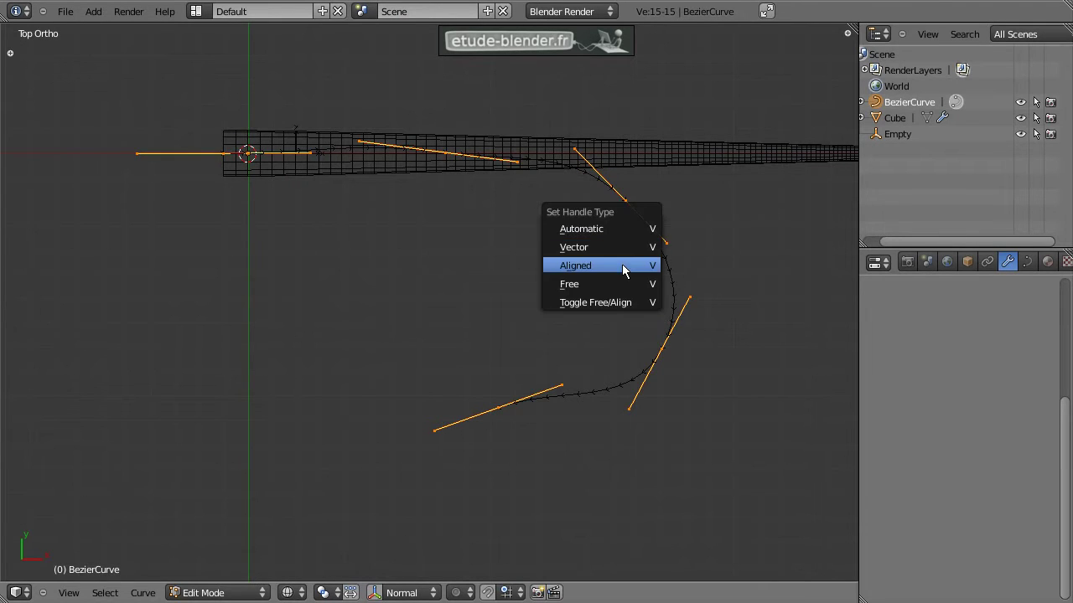
pyautogui.click(624, 269)
pyautogui.moveTo(449, 154); pyautogui.dragTo(452, 155, button='right')
pyautogui.rightClick(453, 156)
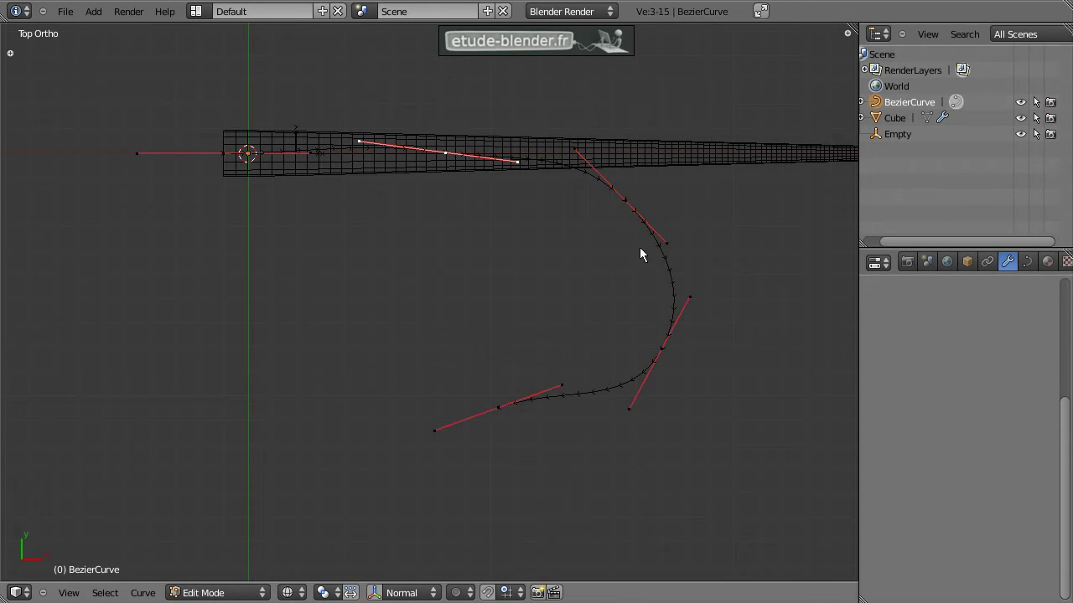
pyautogui.press('Tab')
pyautogui.press('Tab')
pyautogui.press('Tab')
# - Select the tapered tube, switch to solid shading and add a Curve modifier that uses BezierCurve as its object
pyautogui.rightClick(621, 161)
pyautogui.moveTo(621, 161); pyautogui.dragTo(604, 186, button='middle')
pyautogui.press('z')
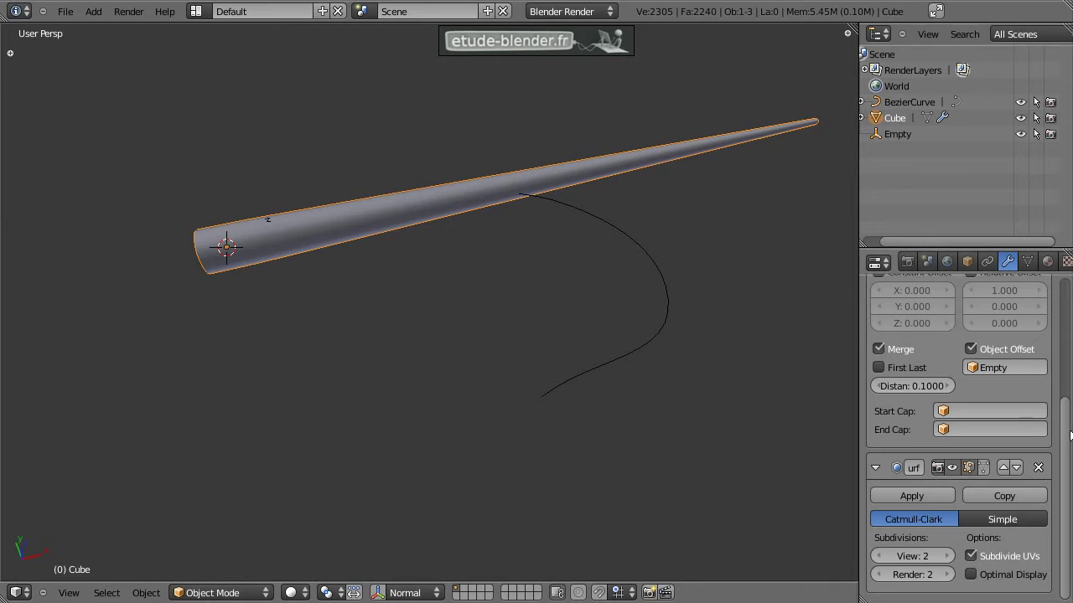
pyautogui.scroll(6, 947, 377)
pyautogui.click(945, 339)
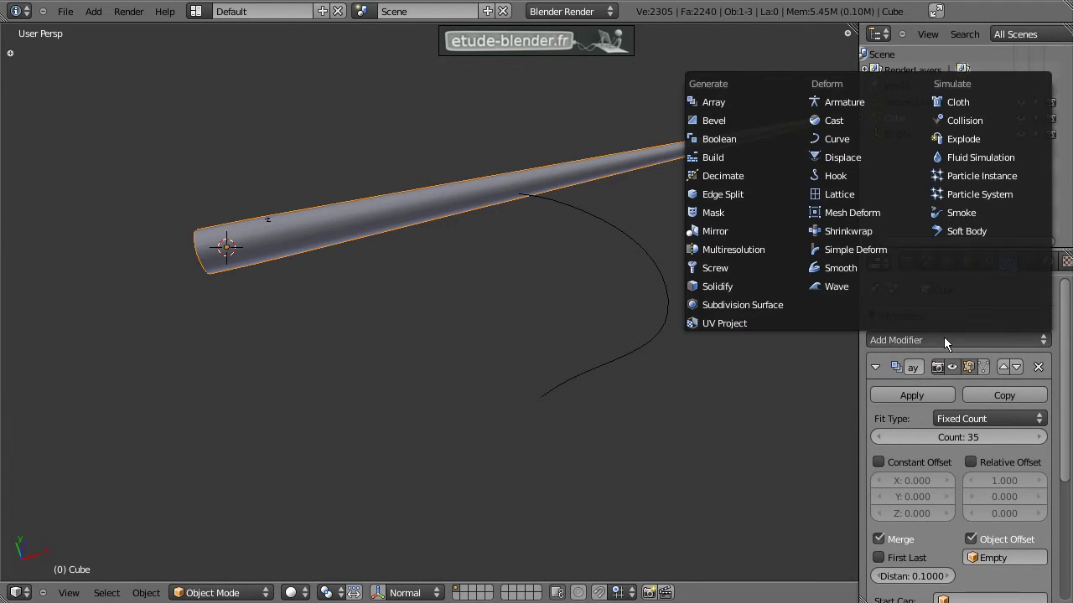
pyautogui.hotkey('ctrl', '2')
pyautogui.scroll(-5, 980, 452)
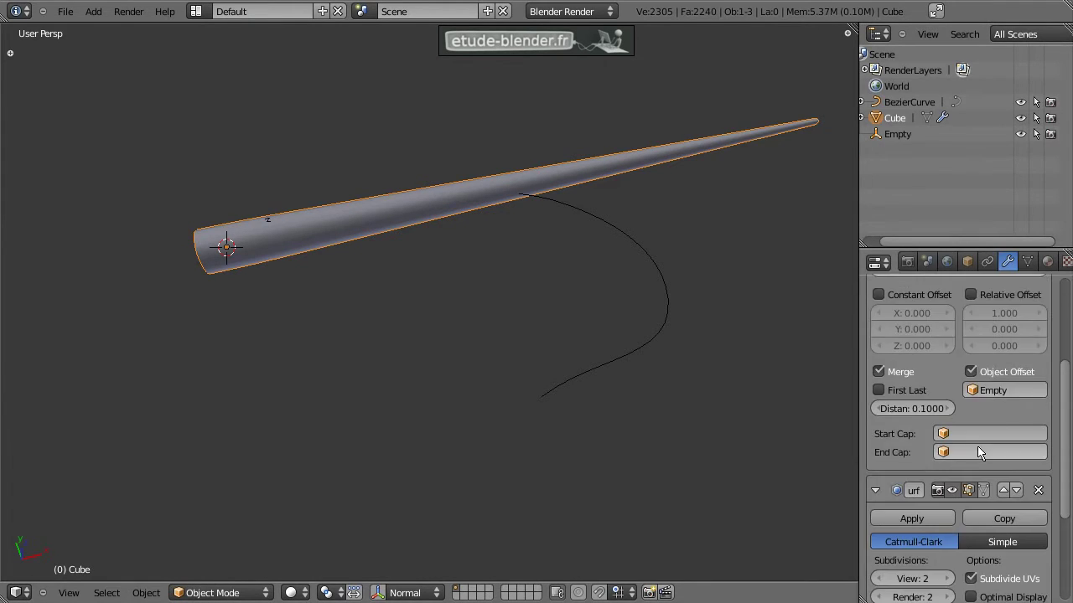
pyautogui.scroll(-5, 980, 453)
pyautogui.click(912, 538)
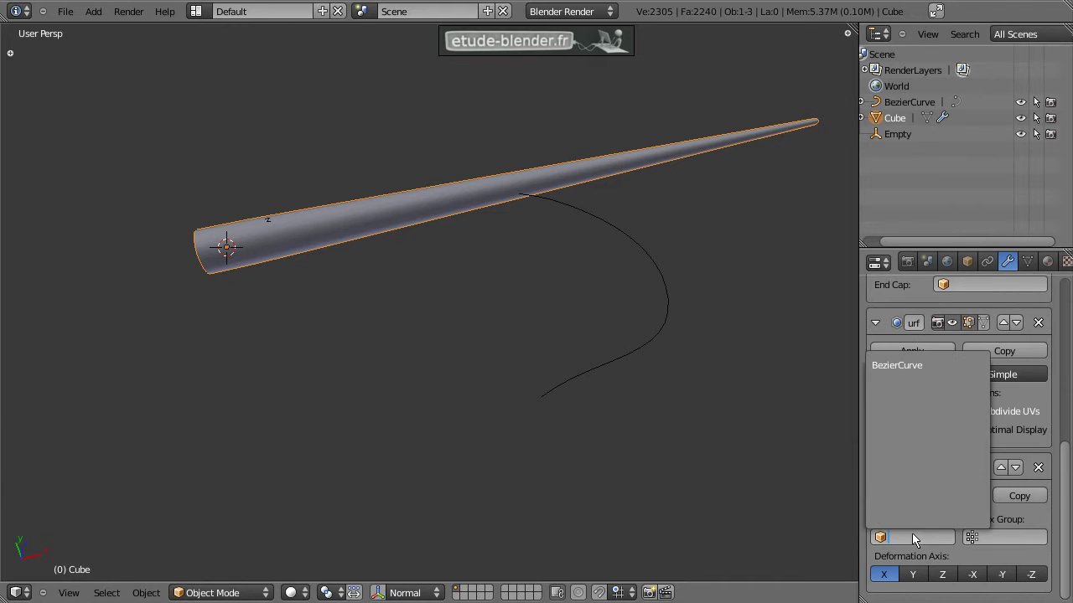
pyautogui.click(905, 368)
pyautogui.moveTo(569, 357); pyautogui.dragTo(594, 398, button='middle')
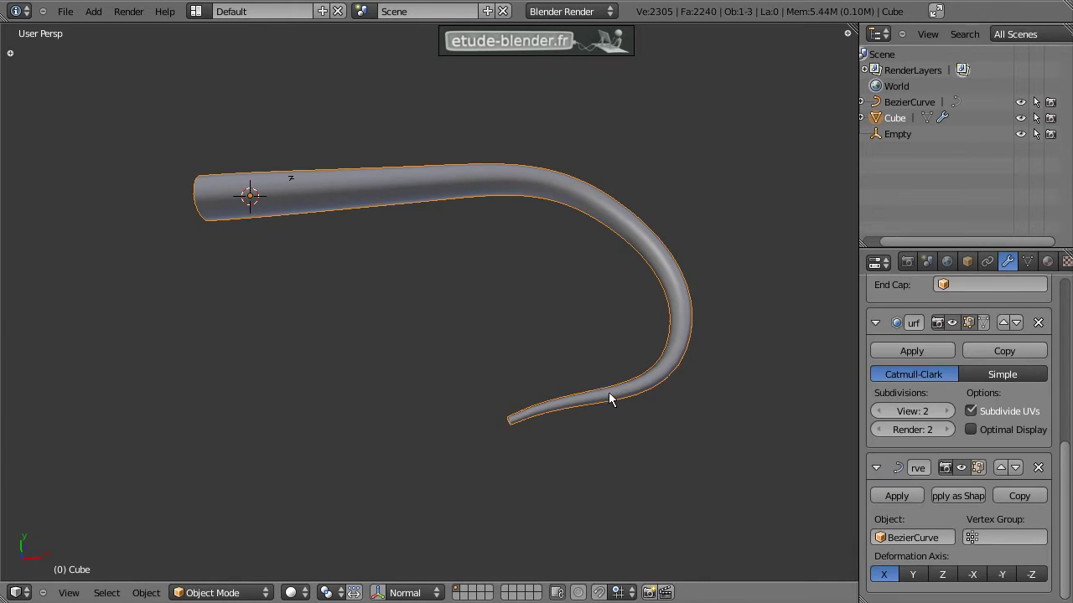
# - Extrude a sixth control point from the curve's free end, extending it well beyond the tube's tip, and return to Object Mode
pyautogui.rightClick(608, 392)
pyautogui.press('Tab')
pyautogui.rightClick(496, 428)
pyautogui.press('KP_7')
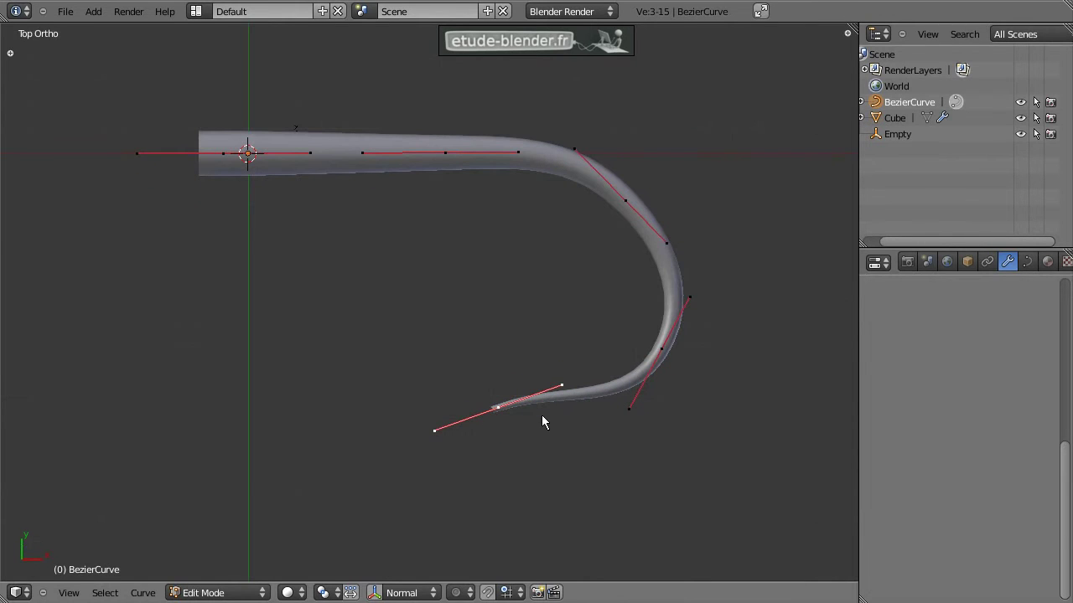
pyautogui.press('g')
pyautogui.click(353, 478)
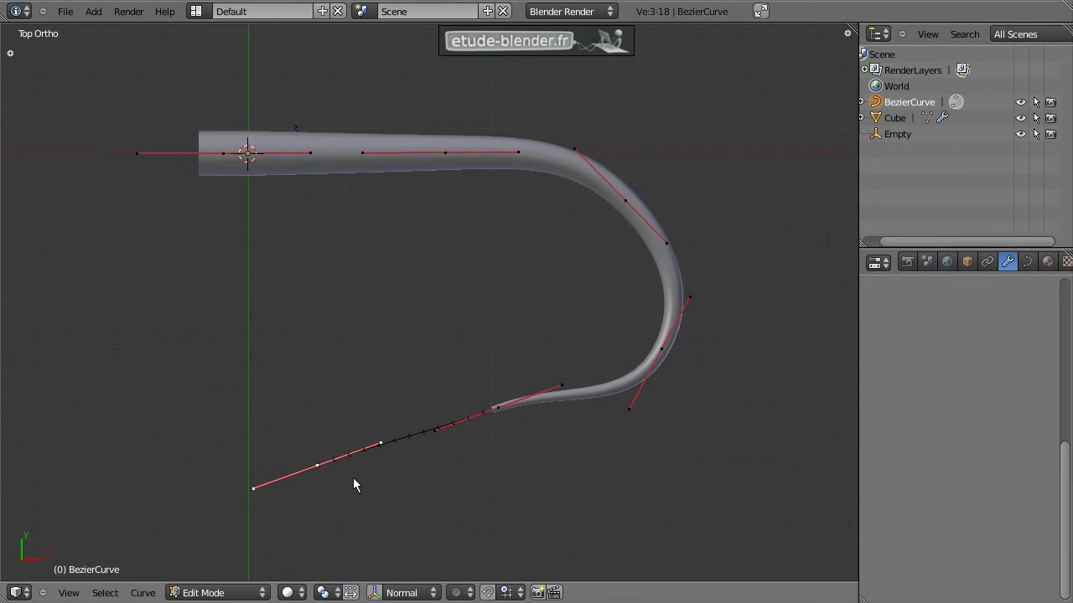
pyautogui.press('Tab')
# - Turn off Merge in the tube's Array modifier
pyautogui.rightClick(363, 160)
pyautogui.moveTo(362, 160); pyautogui.dragTo(587, 234, button='middle')
pyautogui.moveTo(586, 234); pyautogui.dragTo(490, 258, button='middle')
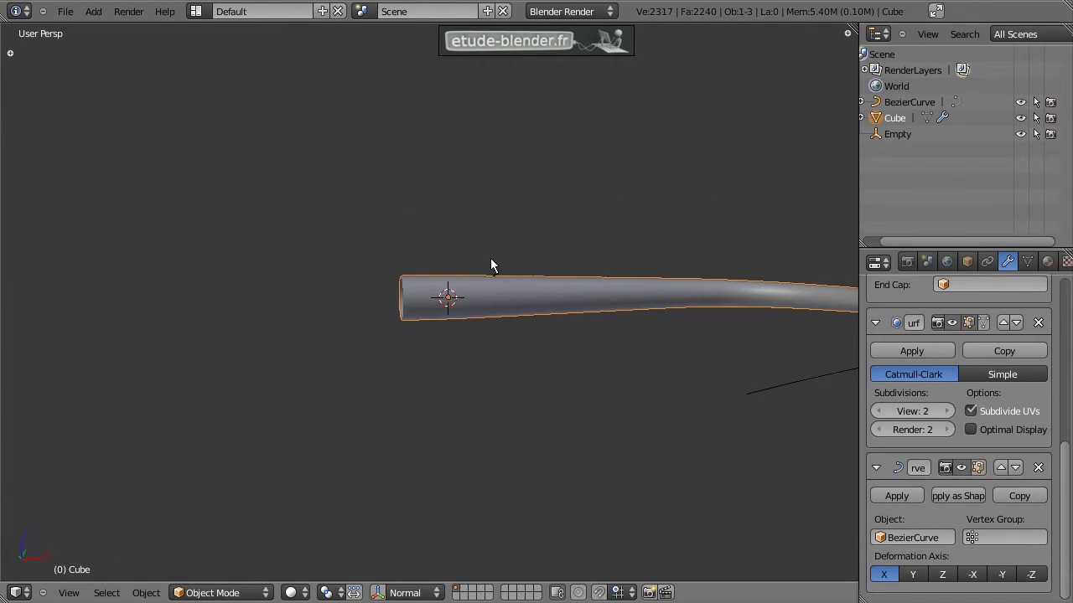
pyautogui.press('Tab')
pyautogui.press('Tab')
pyautogui.scroll(1, 922, 385)
pyautogui.scroll(6, 923, 382)
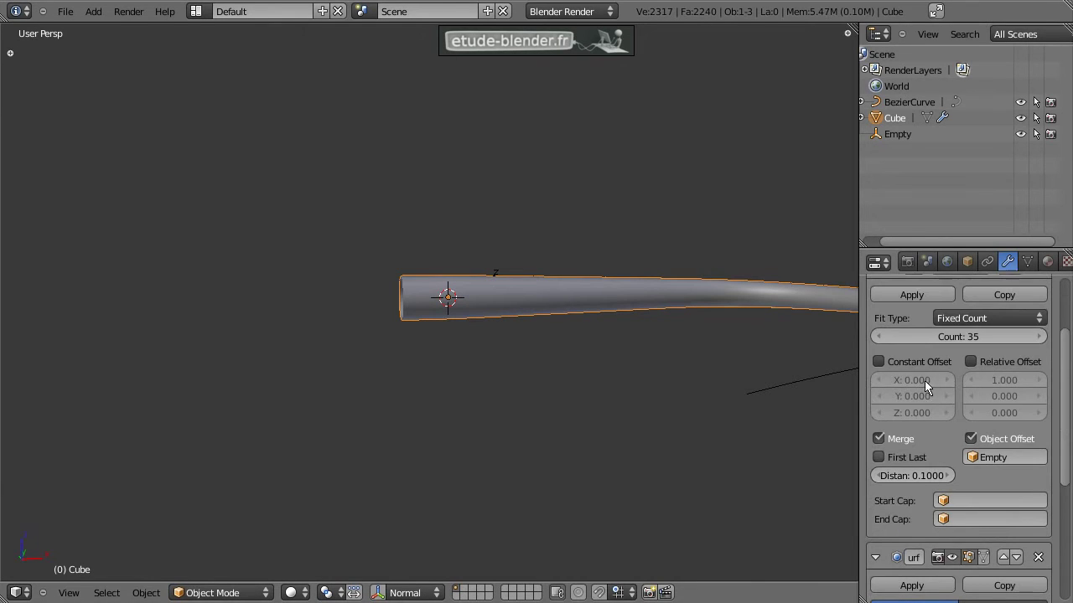
pyautogui.click(878, 438)
# - In Edit Mode, extrude the cube's underside face in place and scale it slightly inward
pyautogui.moveTo(563, 363); pyautogui.dragTo(482, 266, button='middle')
pyautogui.scroll(-4, 481, 260)
pyautogui.press('Tab')
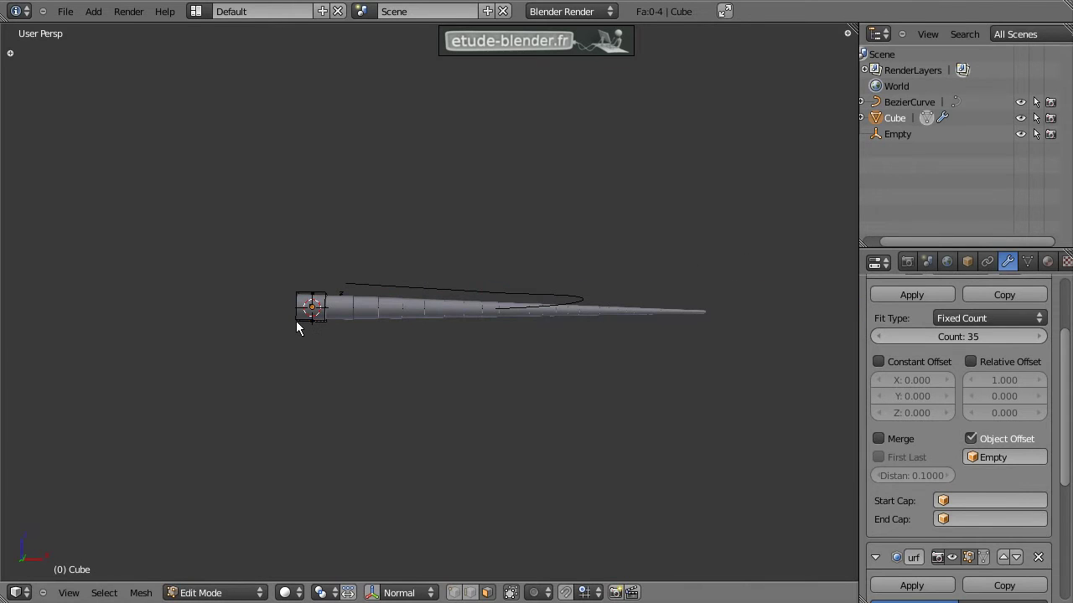
pyautogui.press('KP_Decimal')
pyautogui.scroll(-4, 421, 358)
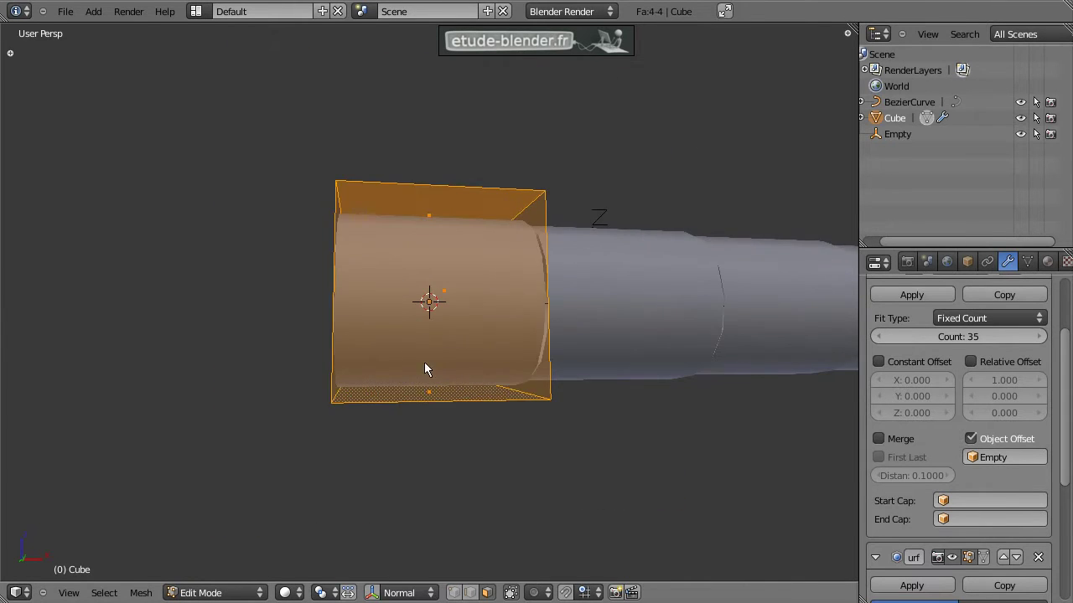
pyautogui.moveTo(424, 362); pyautogui.dragTo(434, 348, button='middle')
pyautogui.rightClick(434, 356)
pyautogui.press('e')
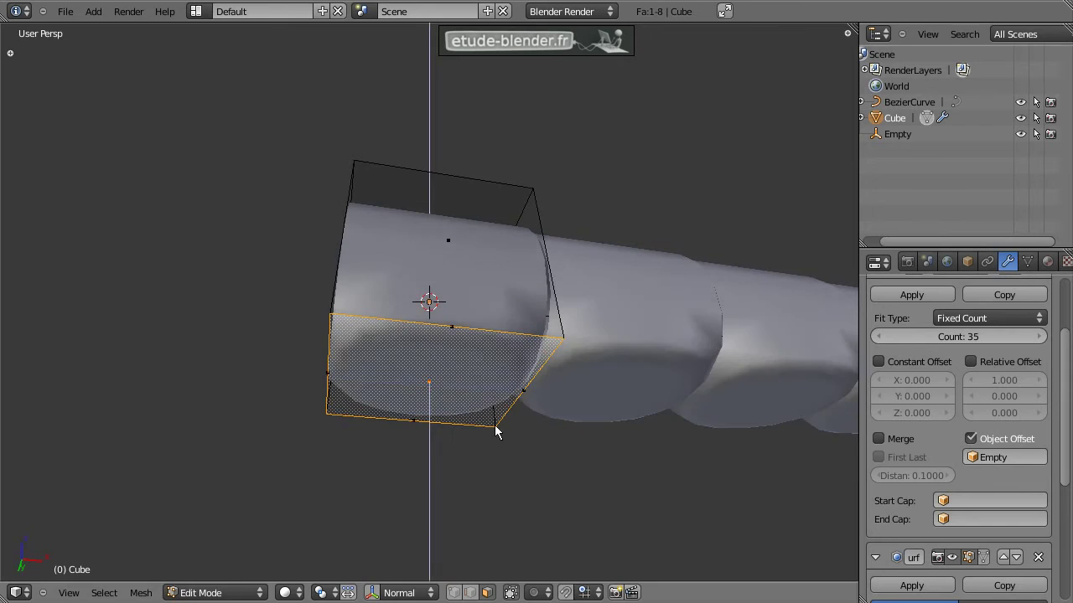
pyautogui.click(499, 423)
pyautogui.press('s')
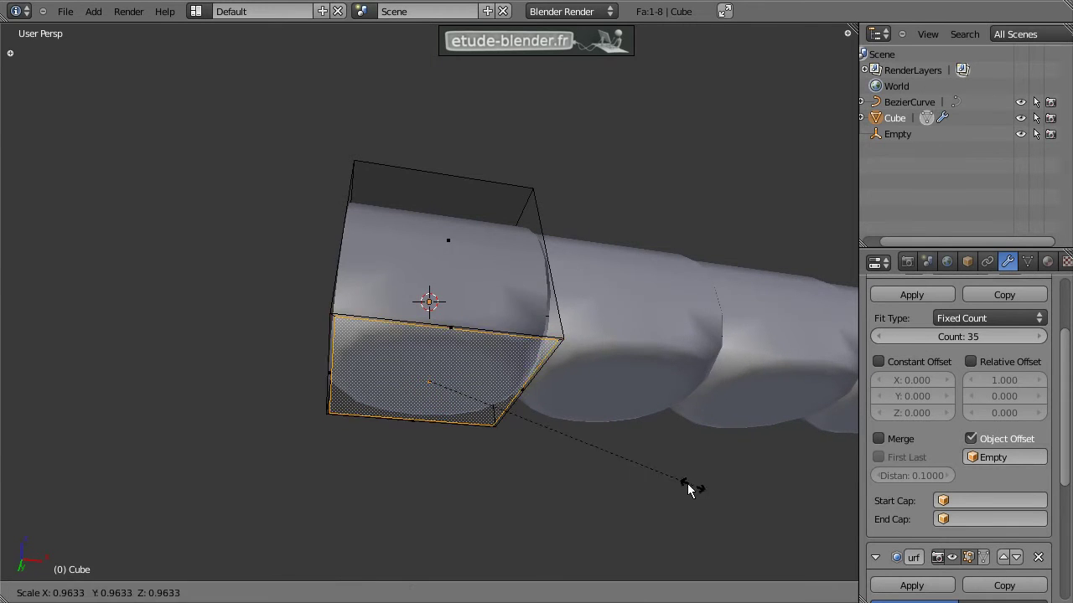
pyautogui.click(654, 479)
# - Extrude the inset underside face and lower it about 0.24 along the global Z axis
pyautogui.press('e')
pyautogui.click(670, 475)
pyautogui.press('g')
pyautogui.press('z')
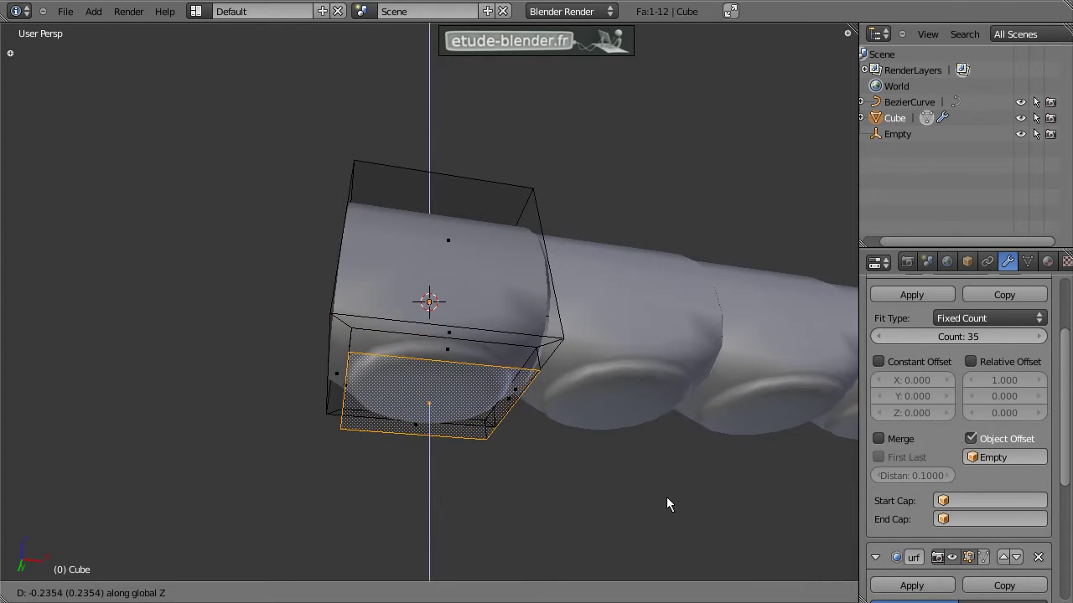
pyautogui.click(666, 496)
# - Extrude the lowered face in place twice, scaling it after each extrusion to form the sucker's rim
pyautogui.press('e')
pyautogui.rightClick(701, 505)
pyautogui.press('s')
pyautogui.click(706, 511)
pyautogui.moveTo(706, 508); pyautogui.dragTo(678, 474, button='middle')
pyautogui.press('e')
pyautogui.rightClick(786, 513)
pyautogui.press('s')
pyautogui.click(764, 503)
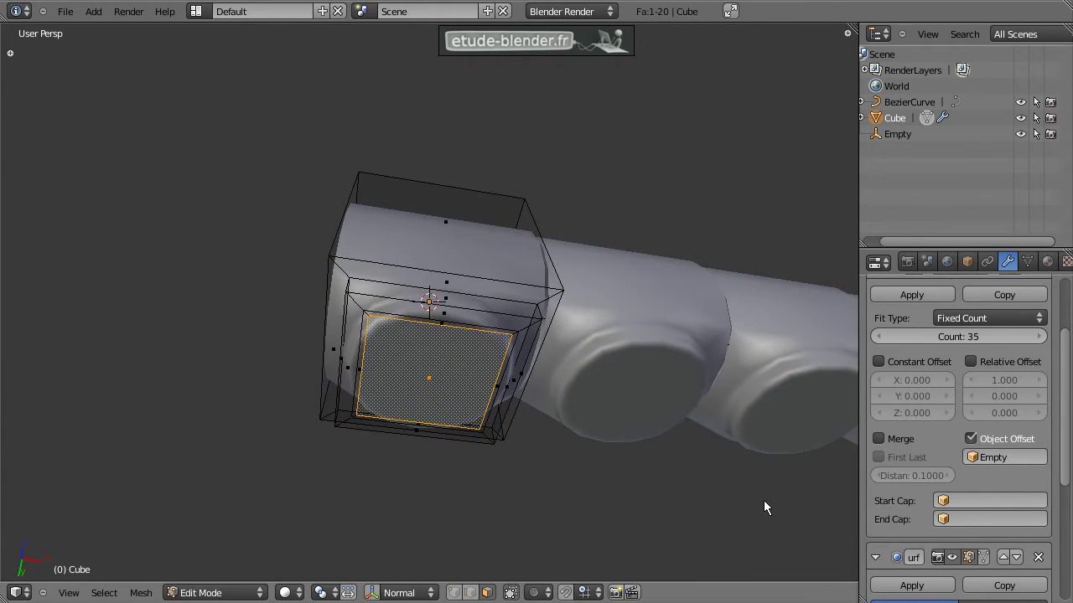
# - Extrude the sucker's inner face about 0.3 back into the body to hollow the cup, and extrude it once more in place
pyautogui.press('s')
pyautogui.press('z')
pyautogui.rightClick(784, 509)
pyautogui.press('e')
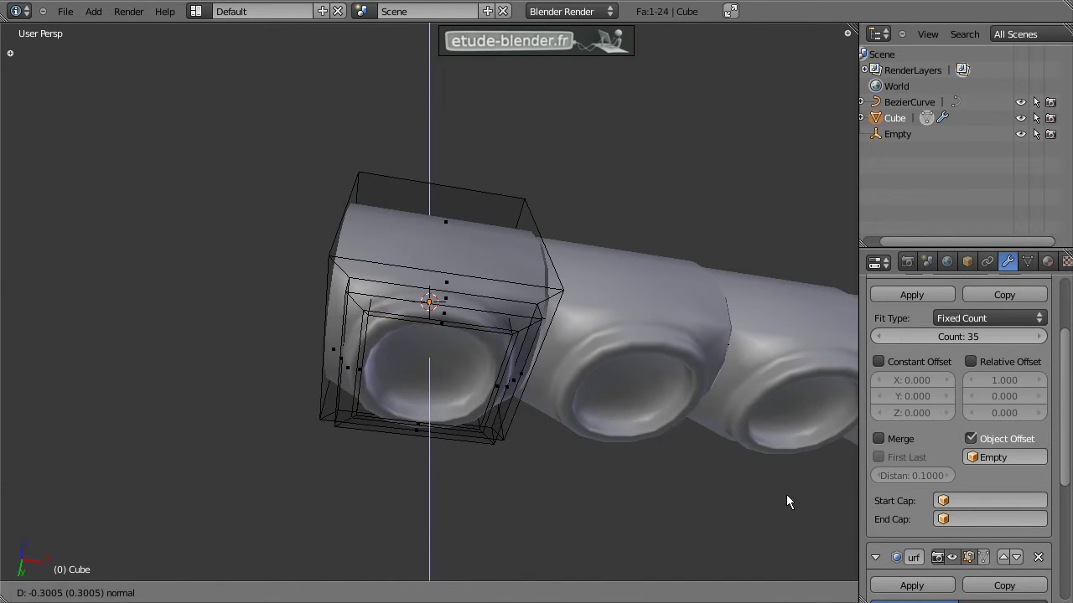
pyautogui.click(786, 502)
pyautogui.moveTo(674, 484); pyautogui.dragTo(547, 460, button='middle')
pyautogui.press('e')
pyautogui.rightClick(469, 409)
pyautogui.moveTo(469, 409); pyautogui.dragTo(443, 411, button='middle')
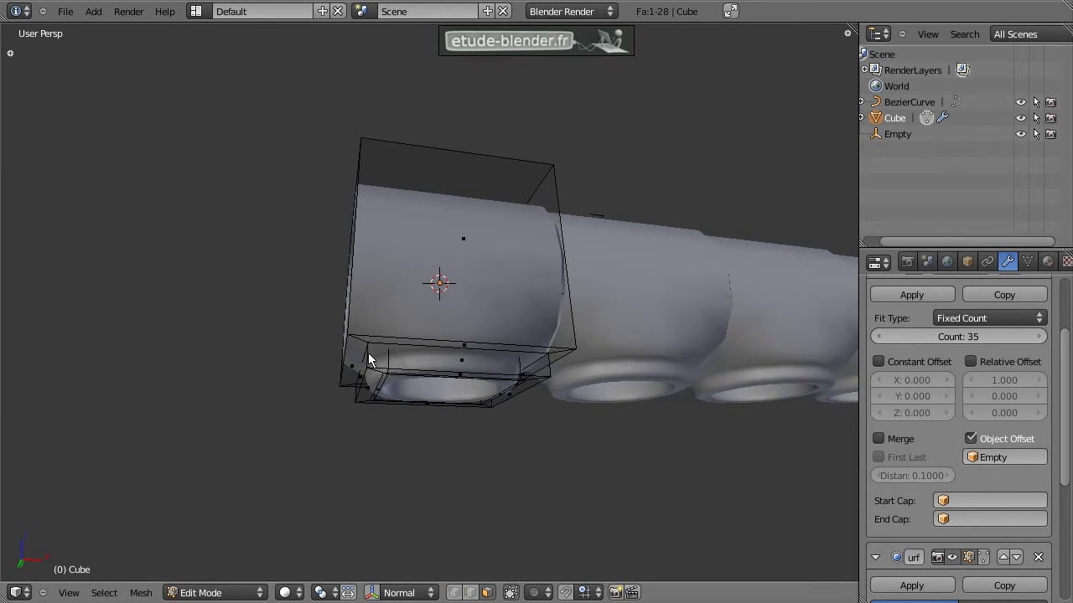
pyautogui.keyDown('alt'); pyautogui.rightClick(459, 347); pyautogui.keyUp('alt')
pyautogui.hotkey('ctrl', 'z')
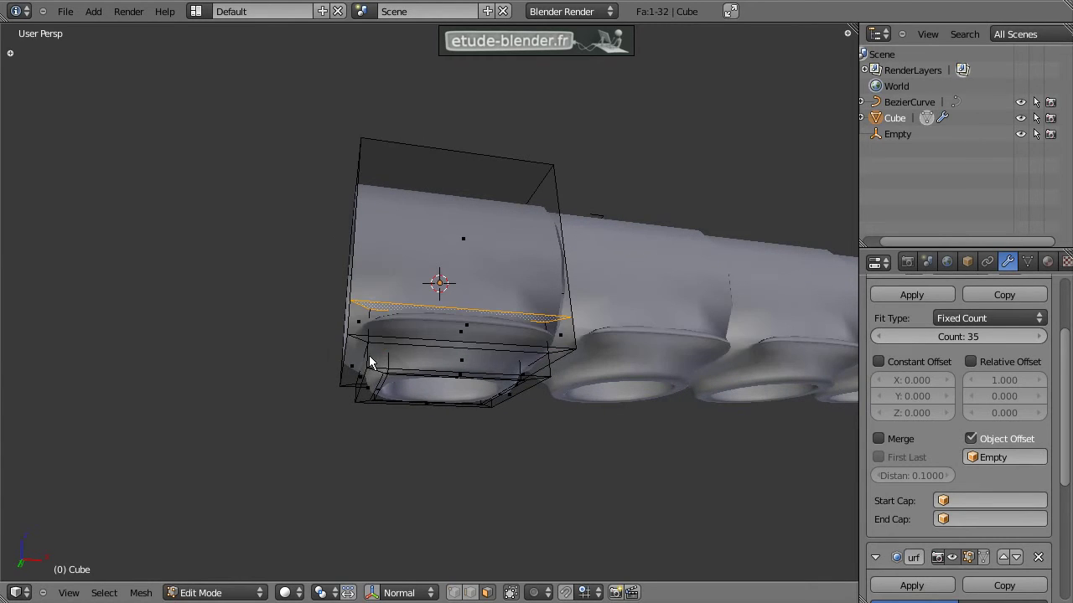
pyautogui.hotkey('ctrl', 'z')
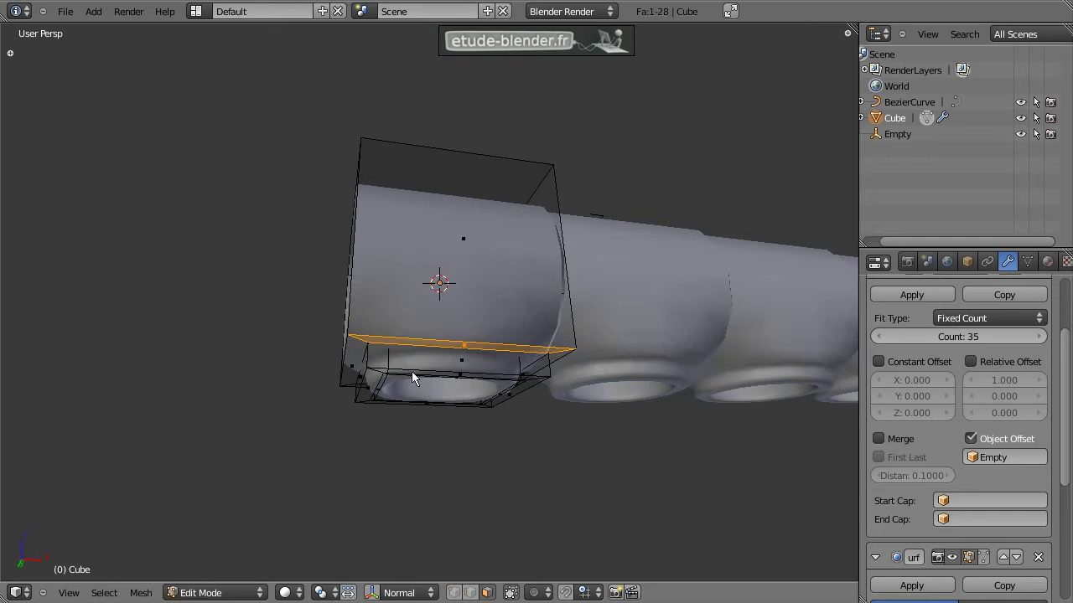
# - Add a loop cut around the sucker's outer wall and slide it up toward the sucker's base
pyautogui.hotkey('ctrl', 'r')
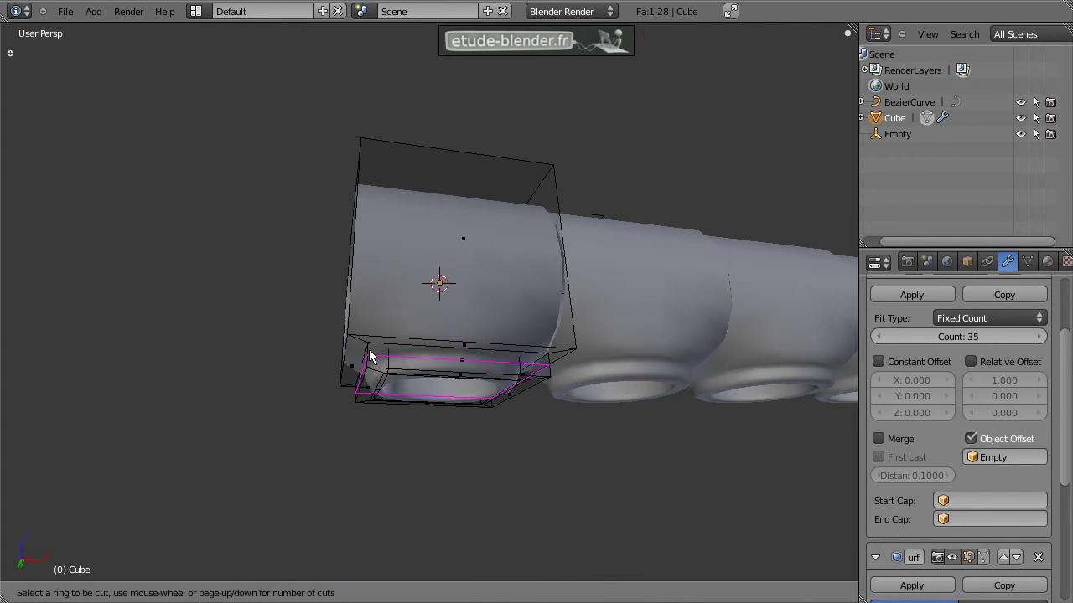
pyautogui.click(371, 356)
pyautogui.click(371, 343)
# - Return to Object Mode and turn Merge back on in the Array modifier
pyautogui.moveTo(455, 364); pyautogui.dragTo(472, 467, button='middle')
pyautogui.press('Tab')
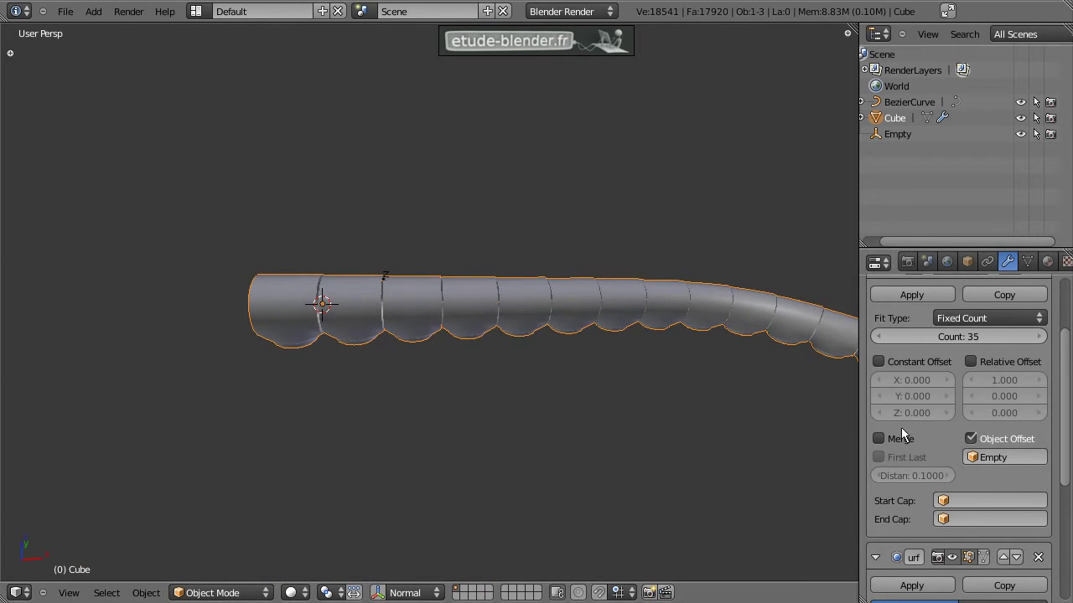
pyautogui.click(879, 439)
# - Edit the Bezier curve and tilt its second control point so the nearby suckers turn sideways
pyautogui.moveTo(546, 396); pyautogui.dragTo(527, 300, button='middle')
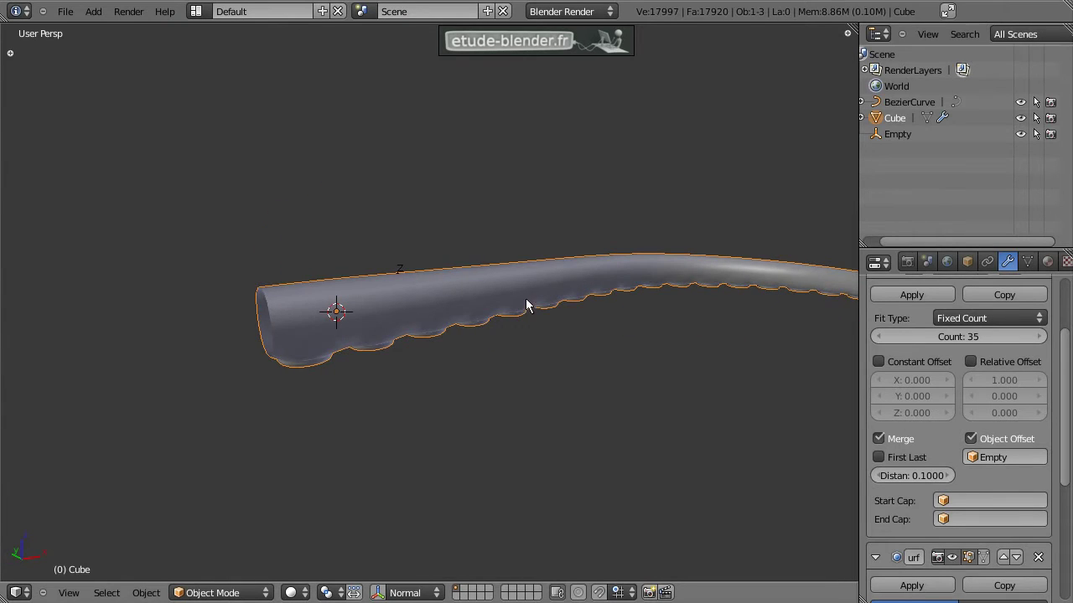
pyautogui.press('z')
pyautogui.rightClick(523, 285)
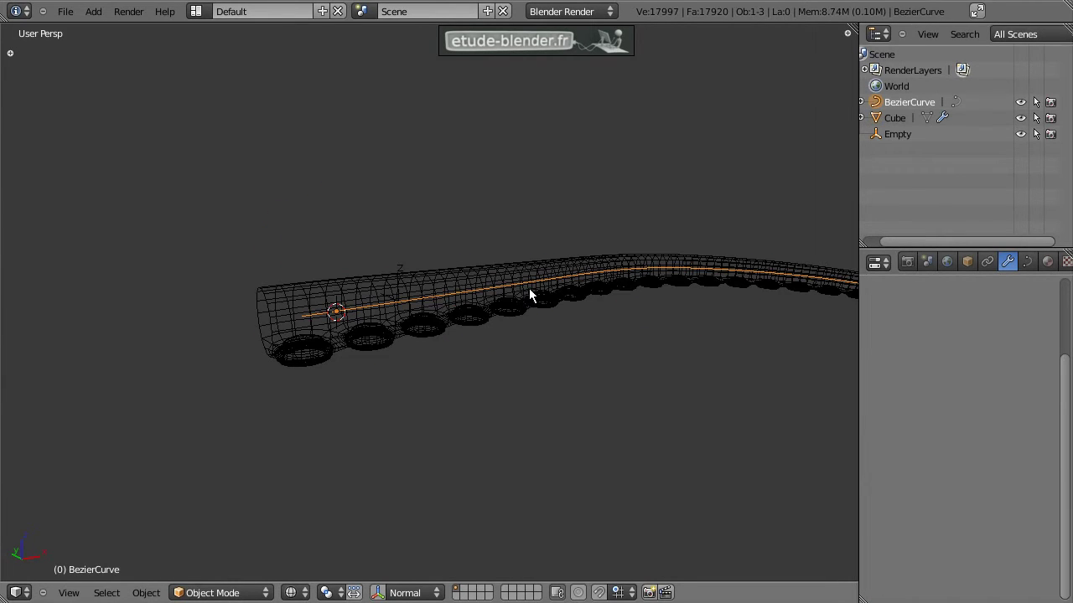
pyautogui.press('Tab')
pyautogui.press('z')
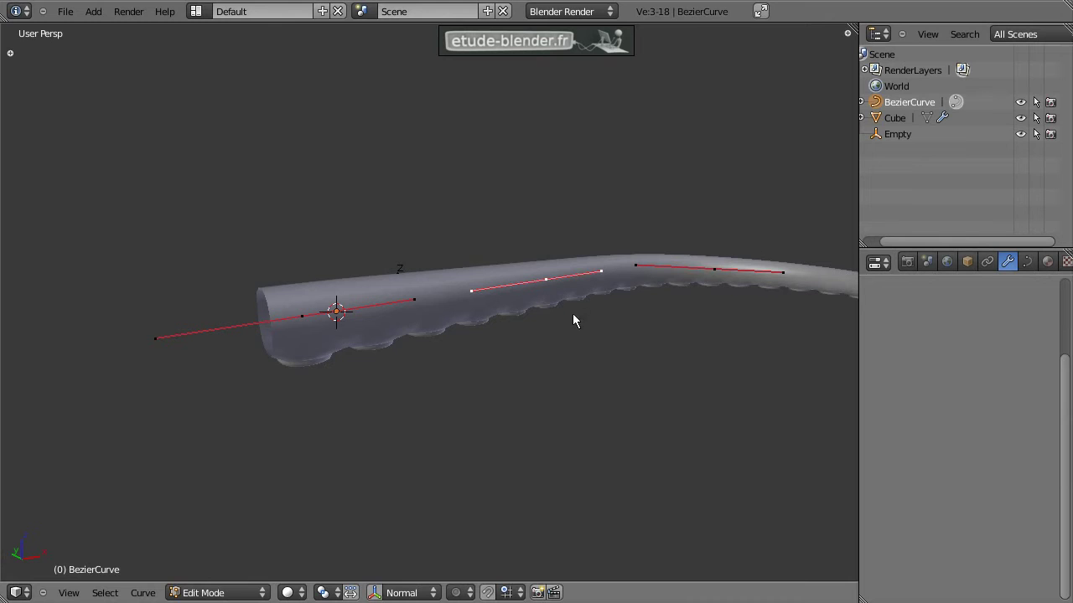
pyautogui.hotkey('ctrl', 't')
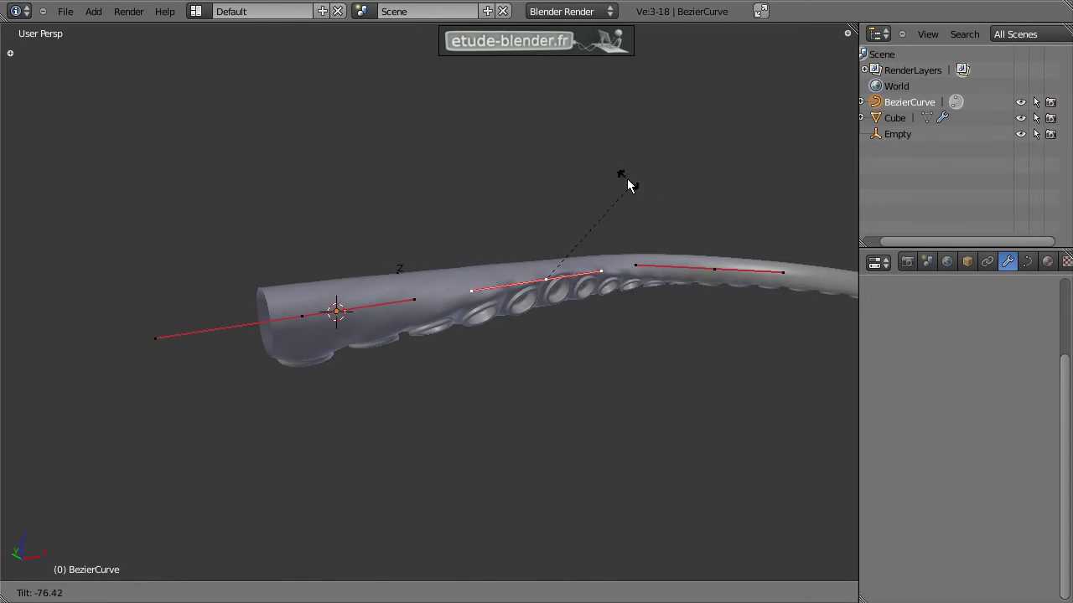
pyautogui.click(636, 216)
# - Tilt the curve's third, fourth and fifth control points to twist the row of suckers further along the tentacle, and return to Object Mode
pyautogui.moveTo(722, 247); pyautogui.dragTo(562, 279, button='middle')
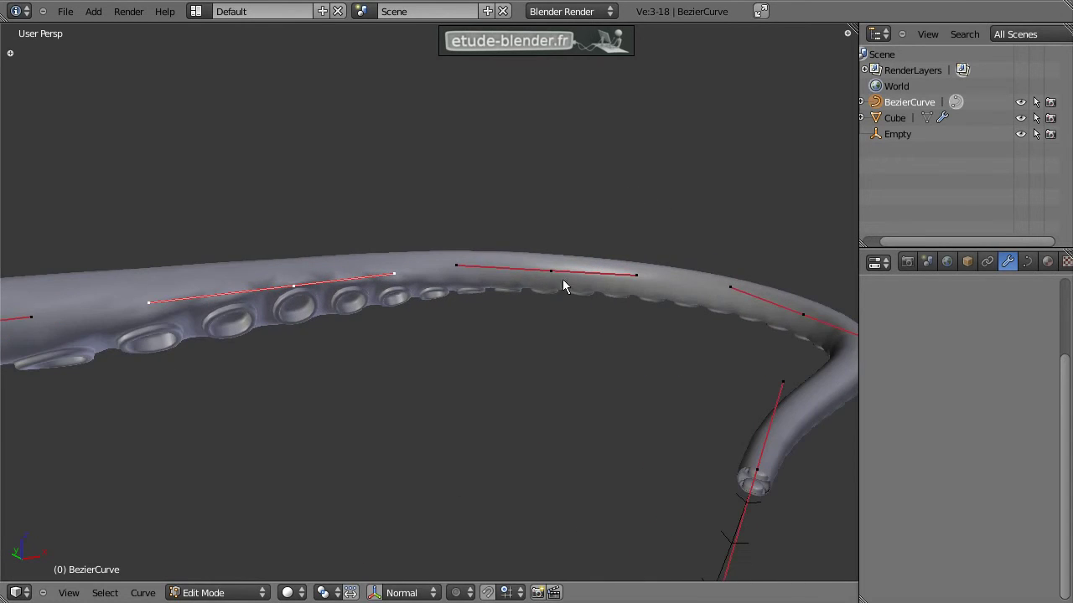
pyautogui.hotkey('ctrl', 't')
pyautogui.click(748, 306)
pyautogui.rightClick(813, 336)
pyautogui.hotkey('ctrl', 't')
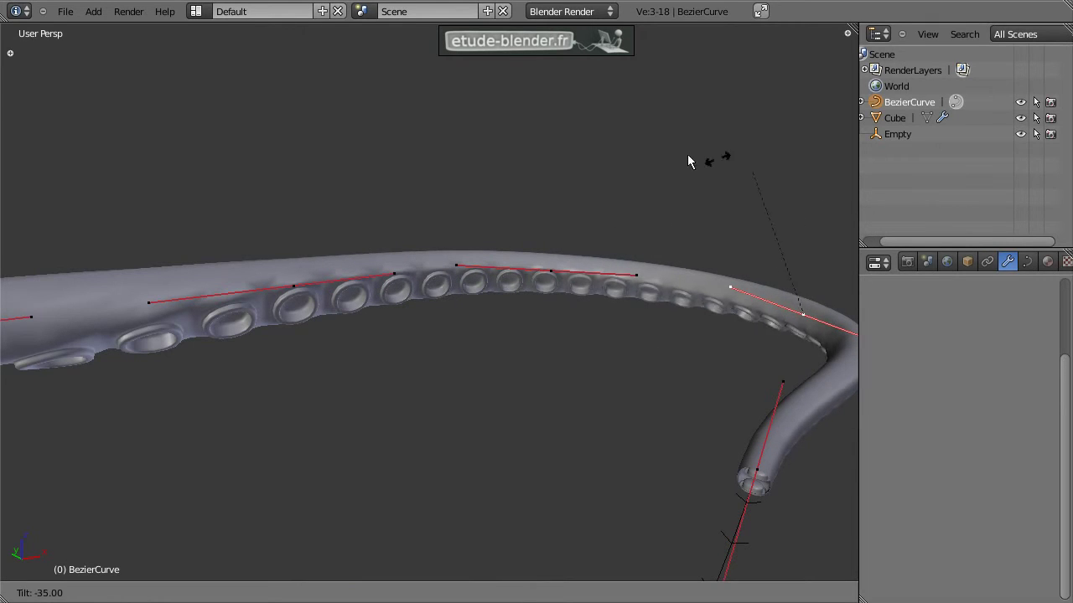
pyautogui.click(555, 197)
pyautogui.hotkey('ctrl', 't')
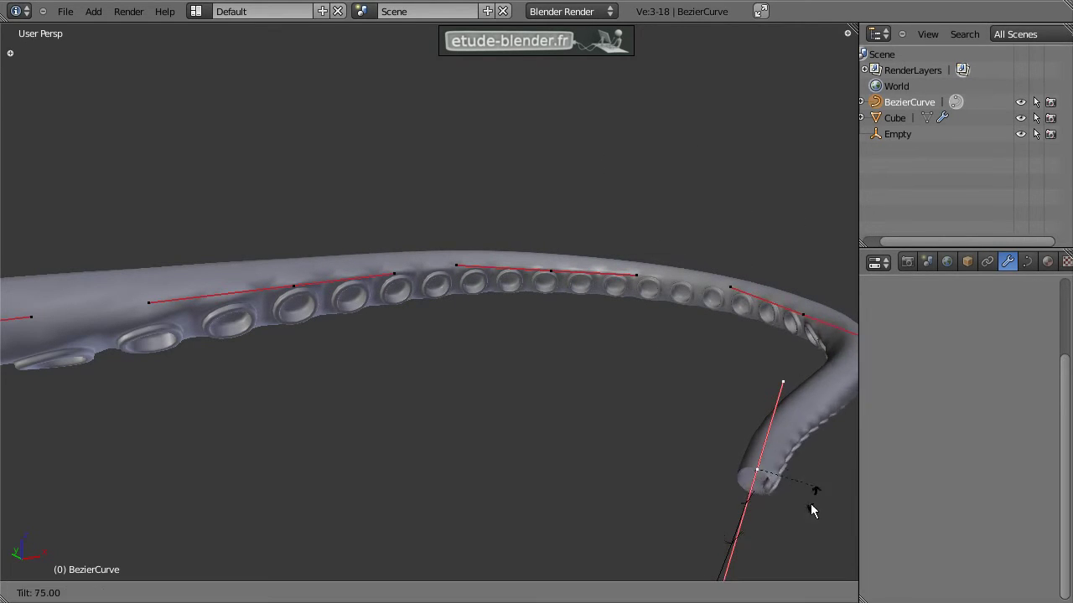
pyautogui.click(665, 248)
pyautogui.moveTo(667, 252); pyautogui.dragTo(530, 323, button='middle')
pyautogui.press('Tab')
# - Deselect everything and add a mesh circle with 16 vertices at the 3D cursor
pyautogui.moveTo(540, 319); pyautogui.dragTo(507, 325, button='middle')
pyautogui.scroll(-2, 455, 332)
pyautogui.press('a')
pyautogui.hotkey('shift', 'a')
pyautogui.moveTo(438, 328)
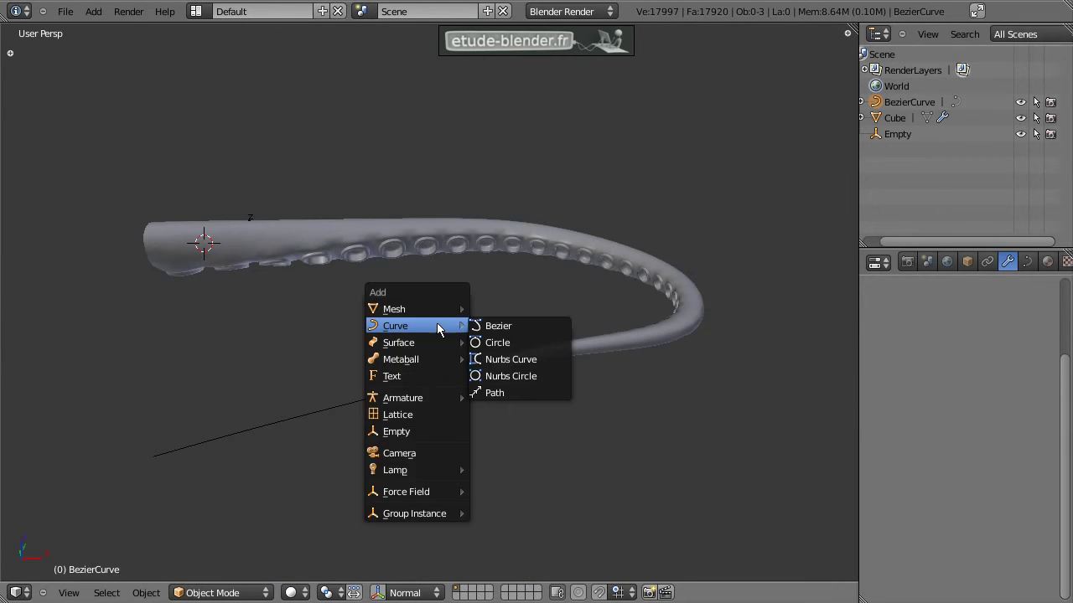
pyautogui.moveTo(437, 308)
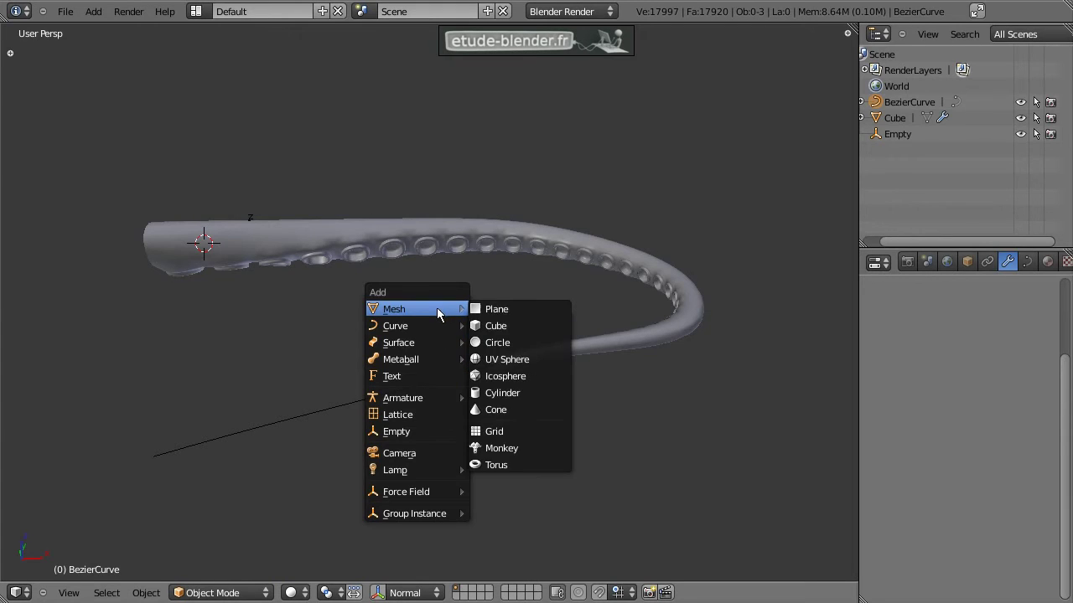
pyautogui.click(536, 337)
pyautogui.press('t')
pyautogui.click(60, 453)
pyautogui.write('16')
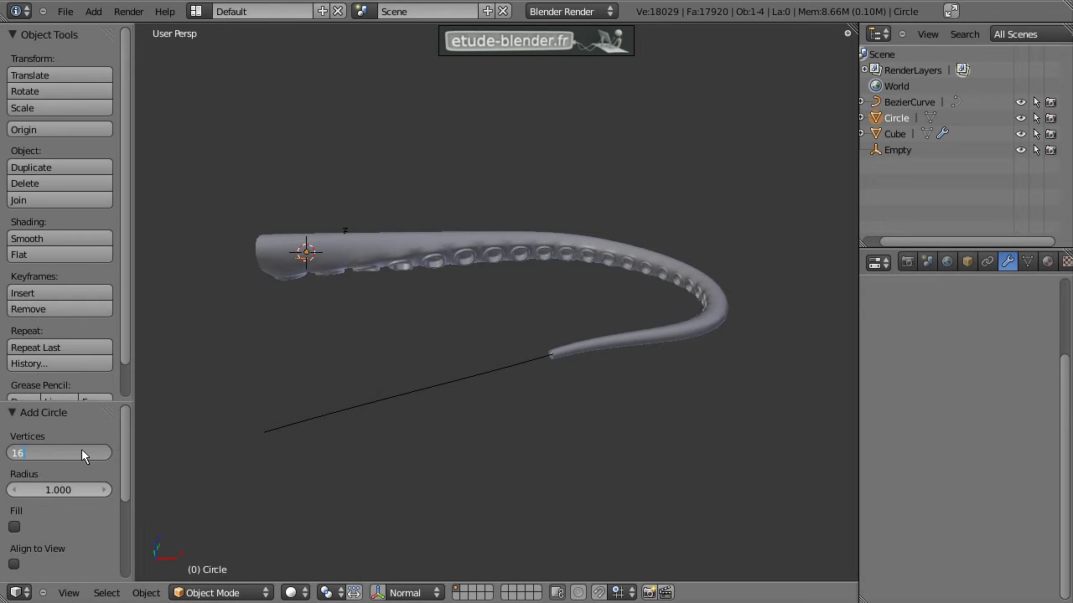
pyautogui.press('Return')
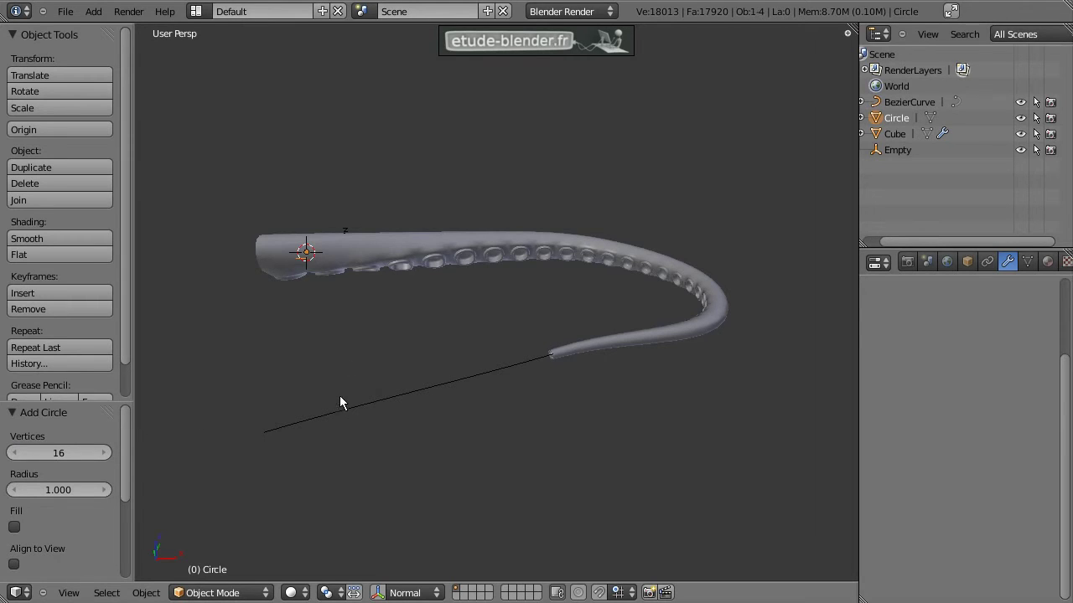
# - Add a Curve modifier to the circle with BezierCurve as its object and Z as the deformation axis
pyautogui.press('KP_1')
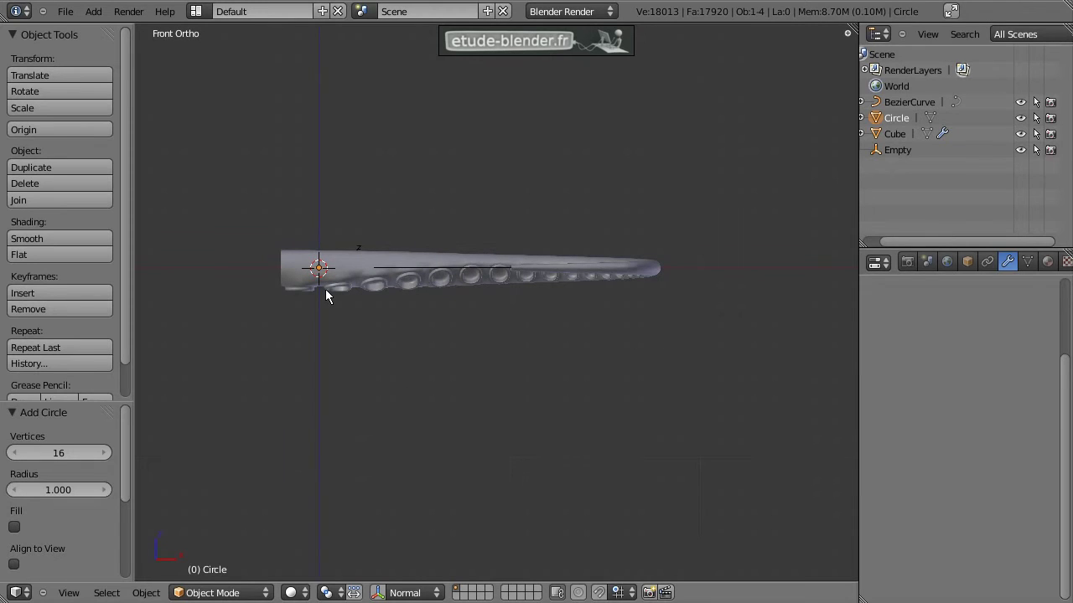
pyautogui.click(962, 339)
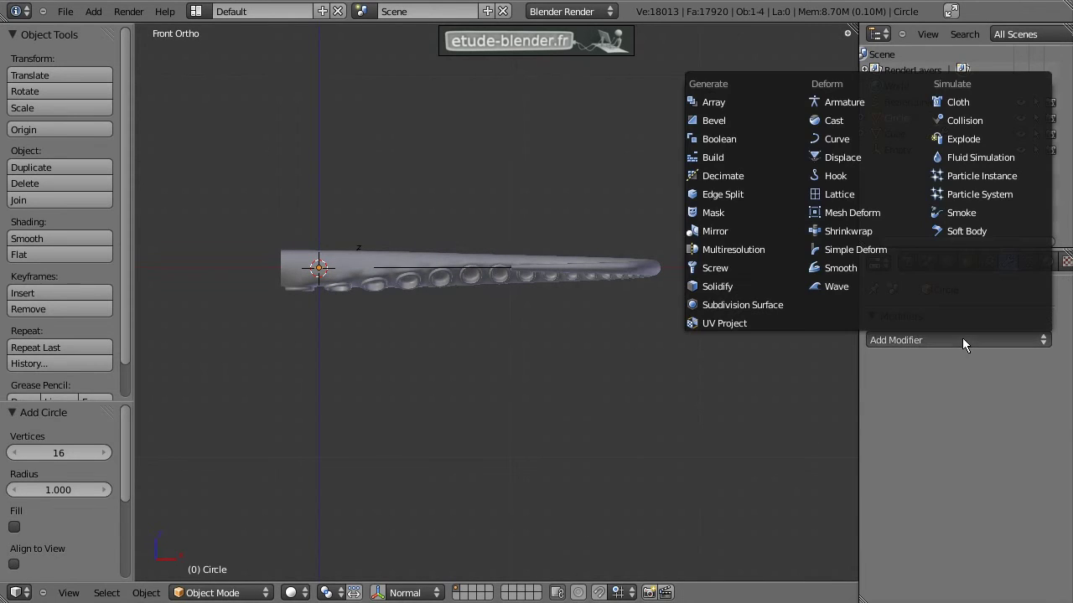
pyautogui.click(839, 139)
pyautogui.click(943, 435)
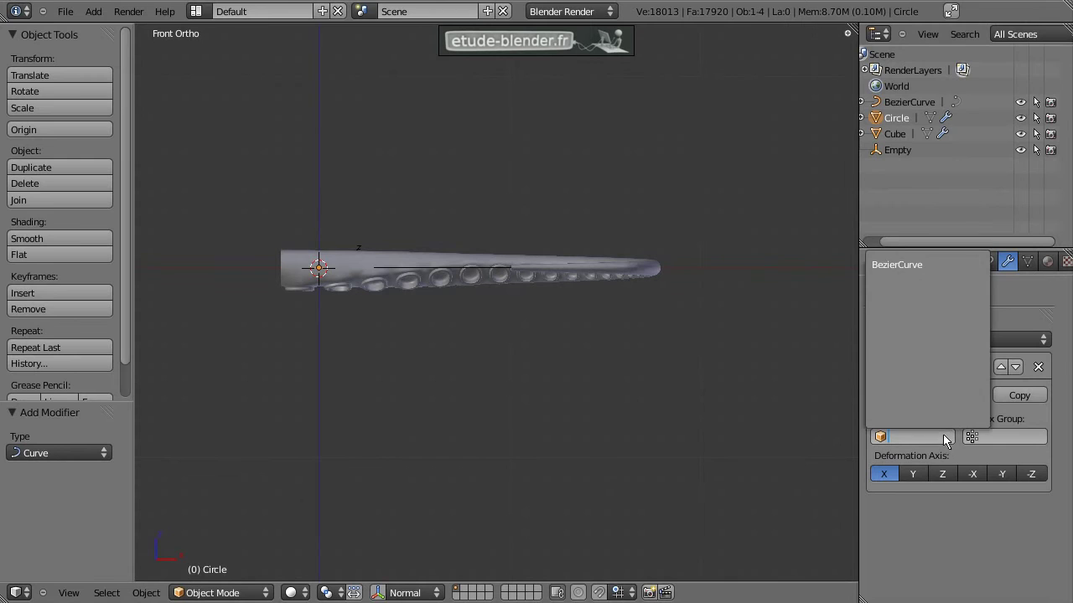
pyautogui.click(901, 263)
pyautogui.moveTo(399, 246); pyautogui.dragTo(591, 285, button='middle')
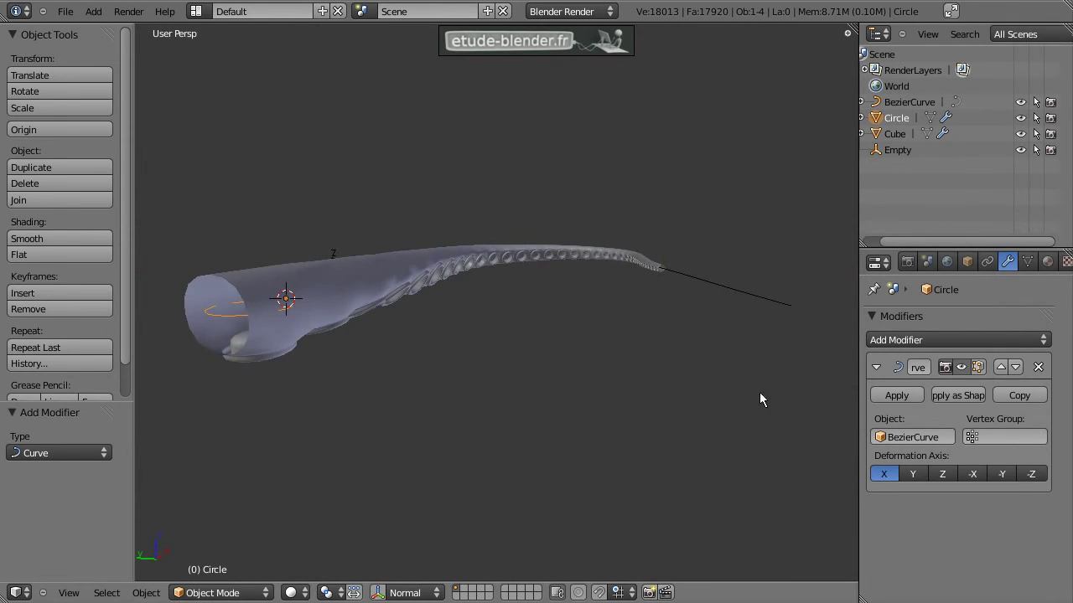
pyautogui.click(914, 475)
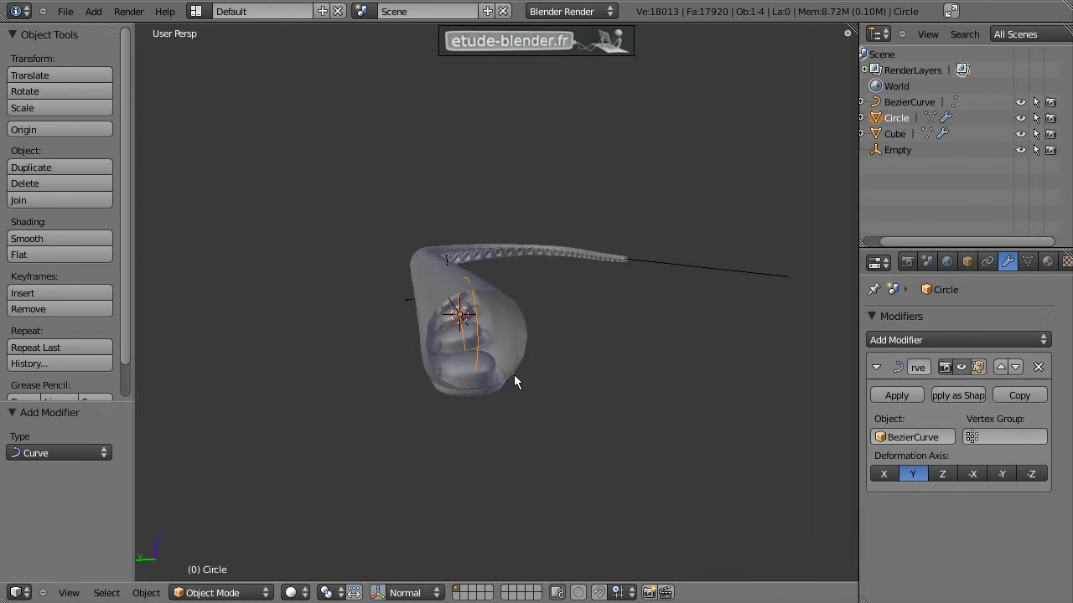
pyautogui.click(943, 474)
# - Move the circle about 15.284 units along Z so it slides along the curve to the tentacle's thin end
pyautogui.moveTo(671, 412); pyautogui.dragTo(513, 401, button='middle')
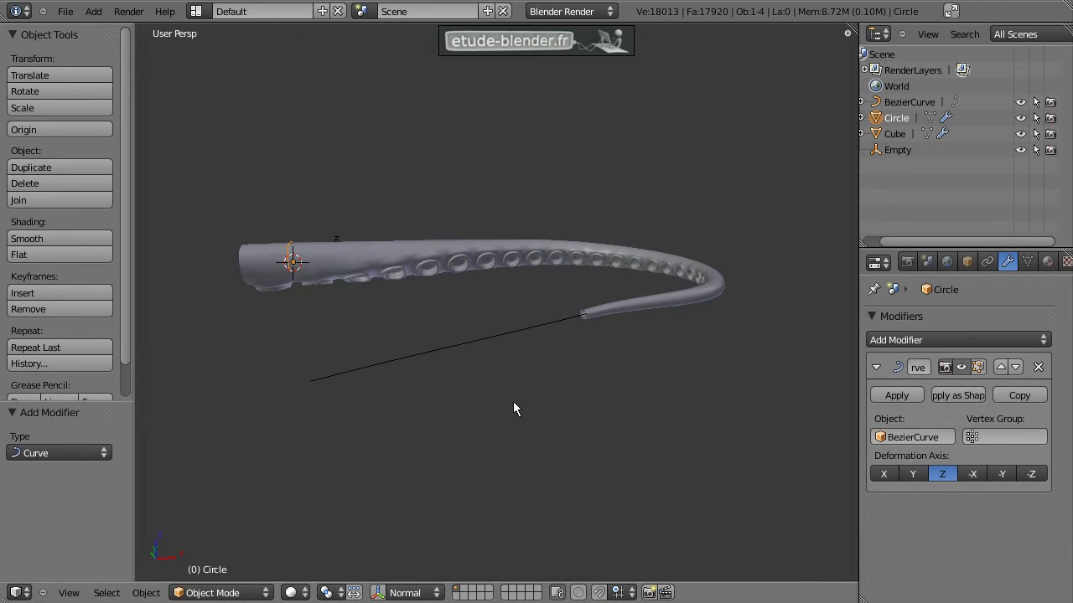
pyautogui.press('g')
pyautogui.press('z')
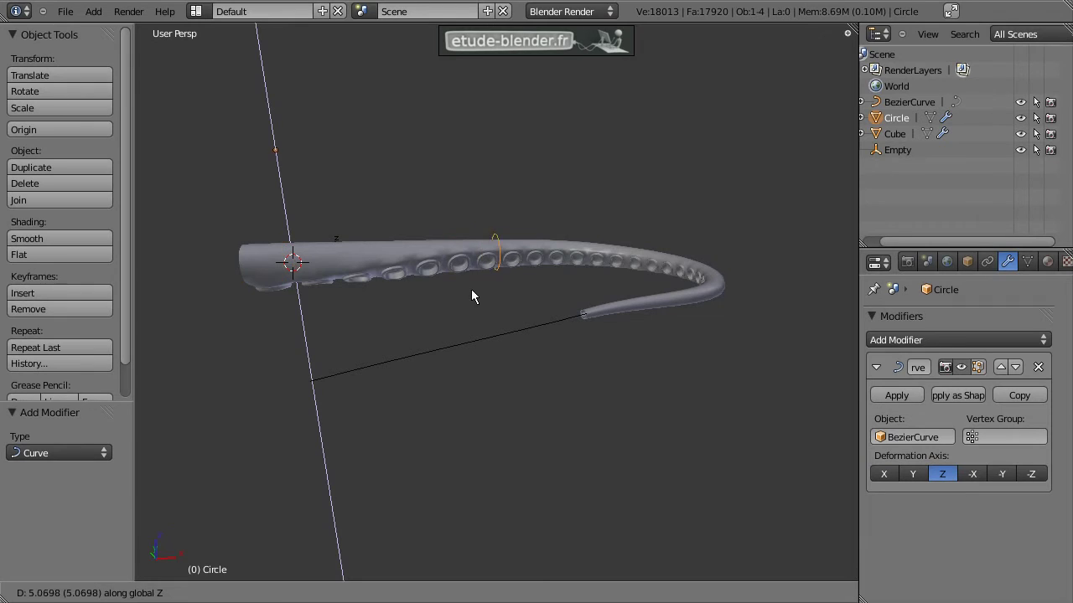
pyautogui.click(478, 557)
pyautogui.moveTo(541, 452); pyautogui.dragTo(541, 333, button='middle')
pyautogui.scroll(1, 619, 359)
pyautogui.scroll(5, 574, 344)
# - Fine-tune the circle's position at the tentacle tip by moving it about -0.011 along Z
pyautogui.press('g')
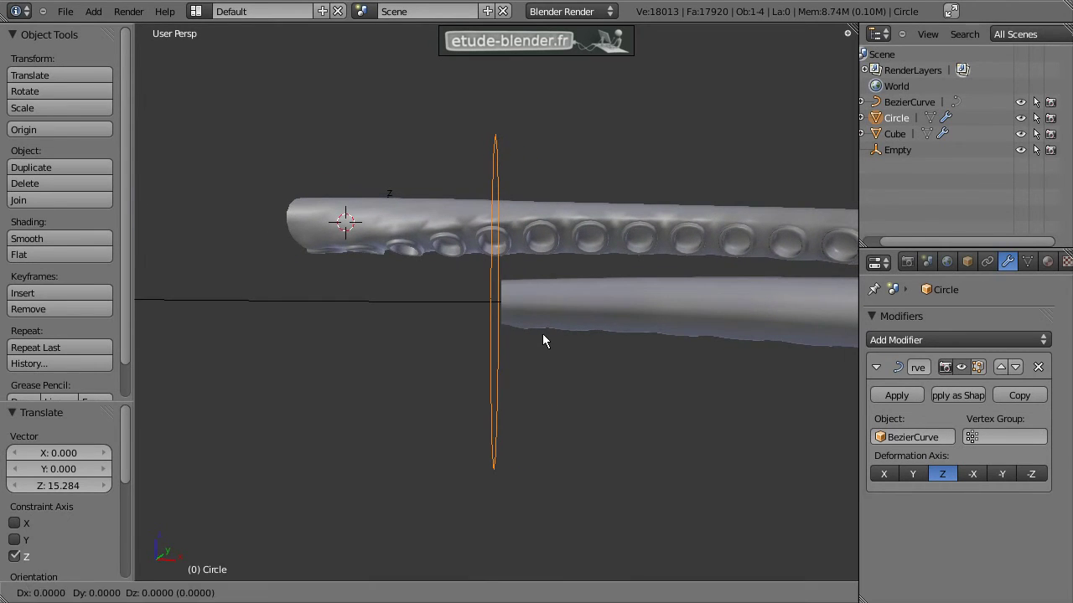
pyautogui.rightClick(547, 335)
pyautogui.moveTo(552, 340); pyautogui.dragTo(561, 344, button='middle')
pyautogui.press('g')
pyautogui.press('z')
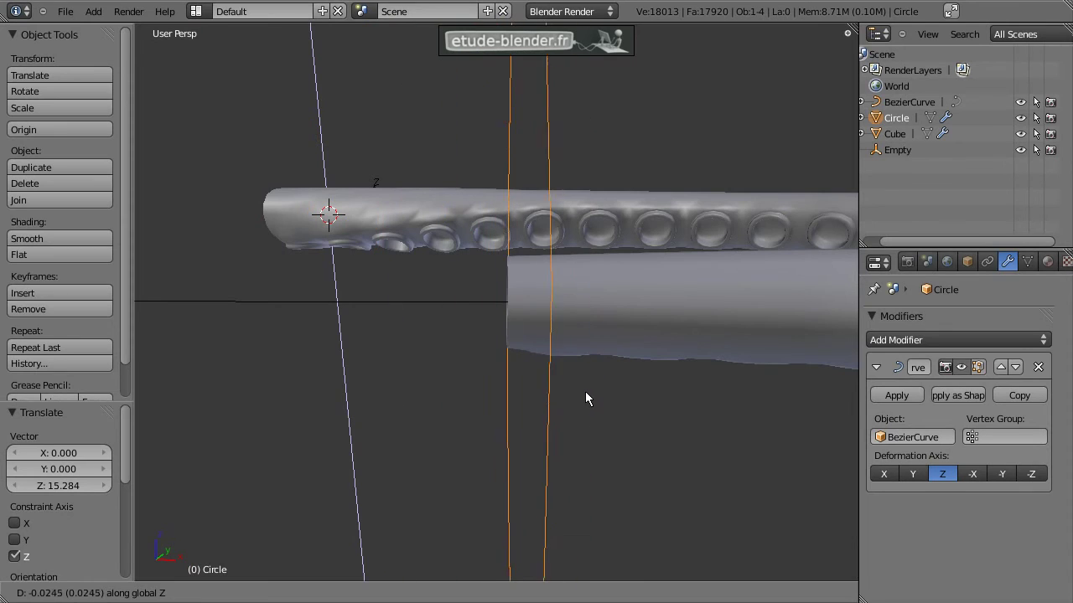
pyautogui.click(571, 379)
# - Scale the circle down by factors of about 0.55, 0.655 and 0.395 to match the opening at the tentacle's tip
pyautogui.press('s')
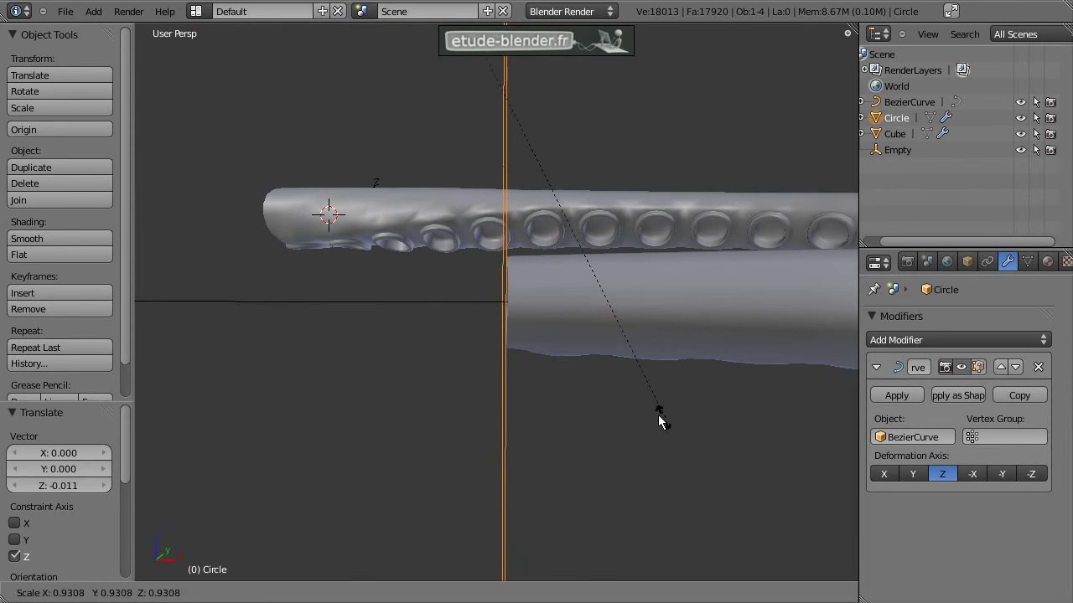
pyautogui.click(572, 356)
pyautogui.press('s')
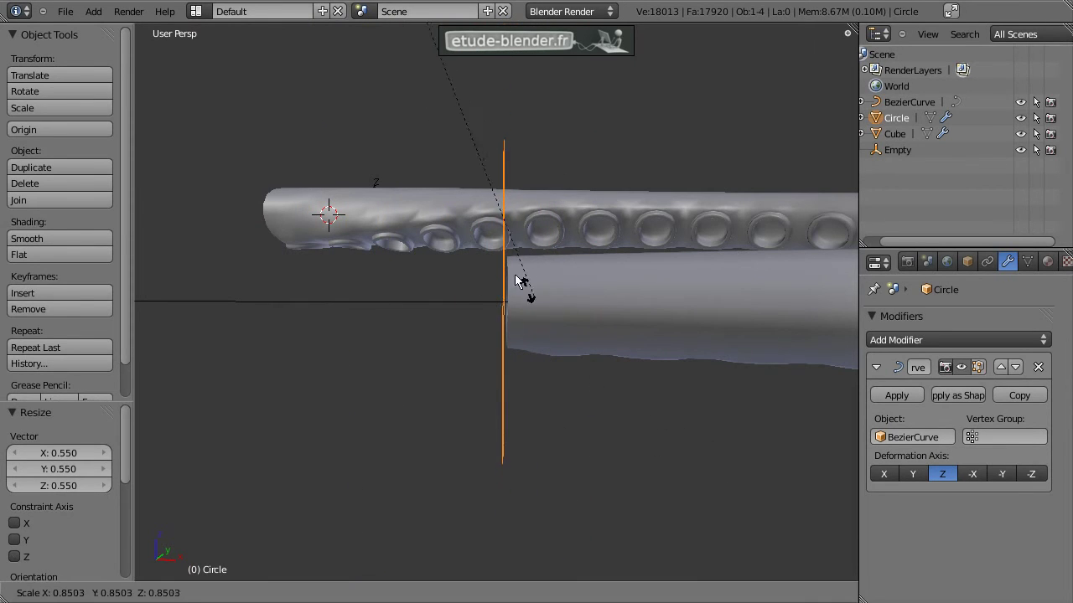
pyautogui.click(460, 167)
pyautogui.moveTo(486, 303); pyautogui.dragTo(670, 344, button='middle')
pyautogui.press('s')
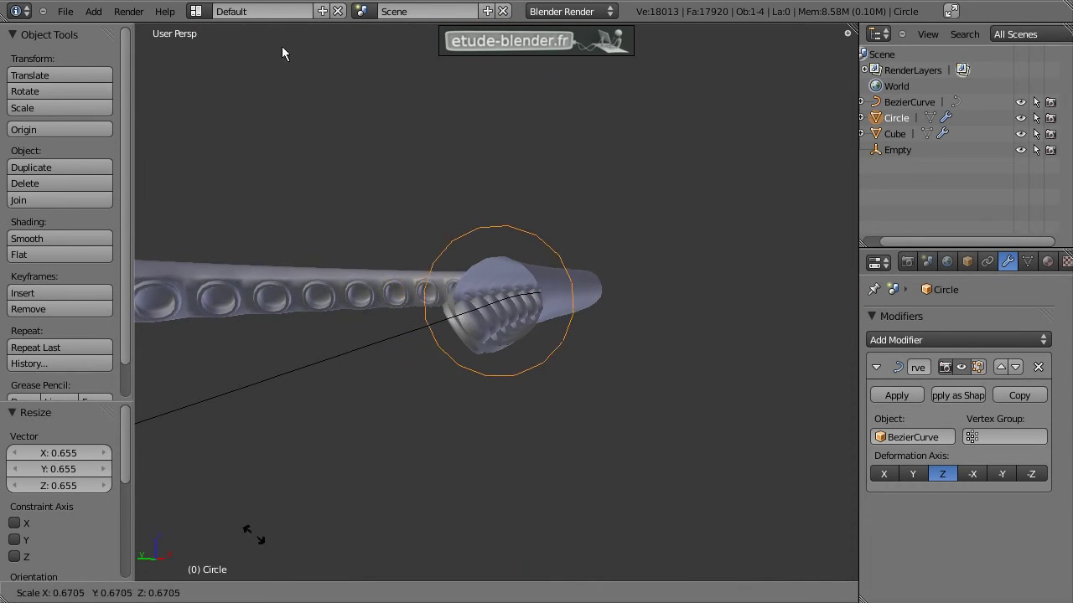
pyautogui.click(555, 468)
# - Nudge the circle slightly along Z so it sits right at the rim of the tentacle tip's opening
pyautogui.moveTo(555, 468); pyautogui.dragTo(589, 357, button='middle')
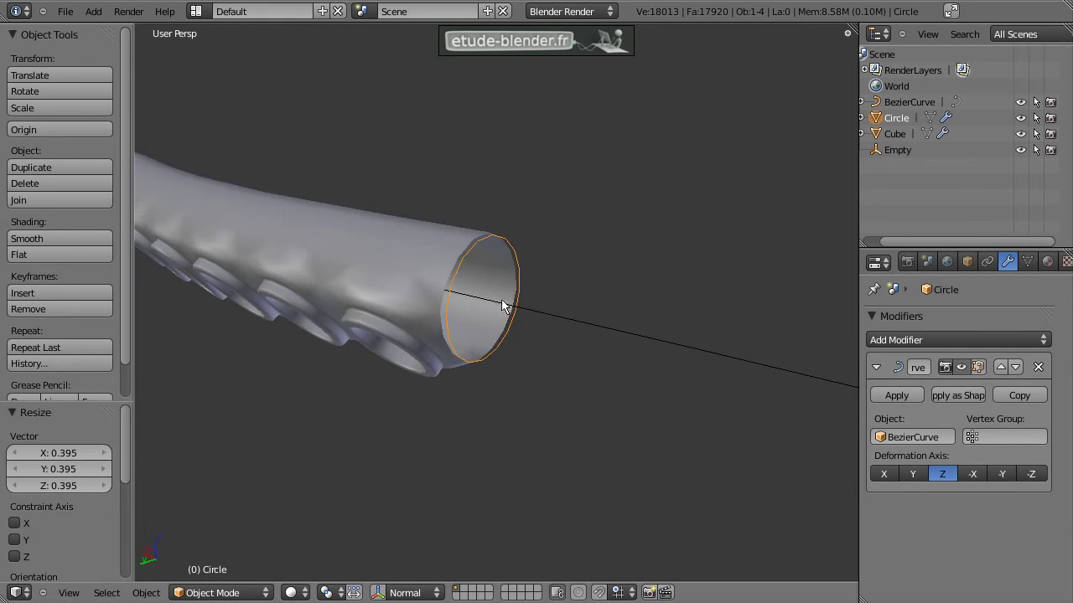
pyautogui.moveTo(502, 301); pyautogui.dragTo(535, 296, button='middle')
pyautogui.press('g')
pyautogui.press('z')
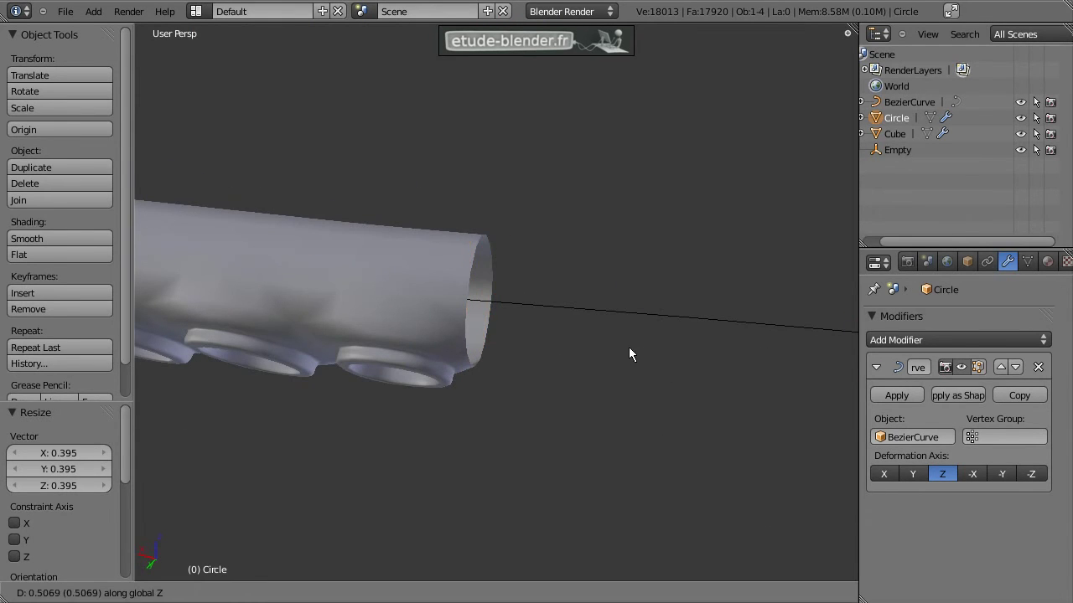
pyautogui.rightClick(645, 360)
pyautogui.press('g')
pyautogui.press('z')
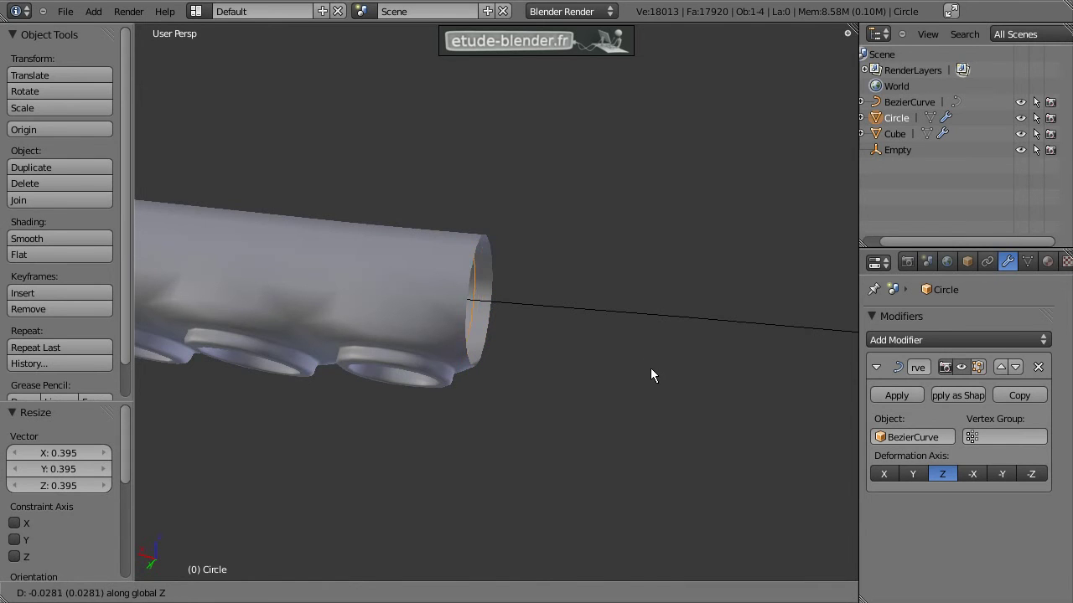
pyautogui.click(651, 365)
# - Enter Edit Mode on the circle, centre the view on it and switch to vertex selection
pyautogui.moveTo(649, 344); pyautogui.dragTo(430, 297, button='middle')
pyautogui.press('Tab')
pyautogui.scroll(2, 430, 298)
pyautogui.press('KP_Decimal')
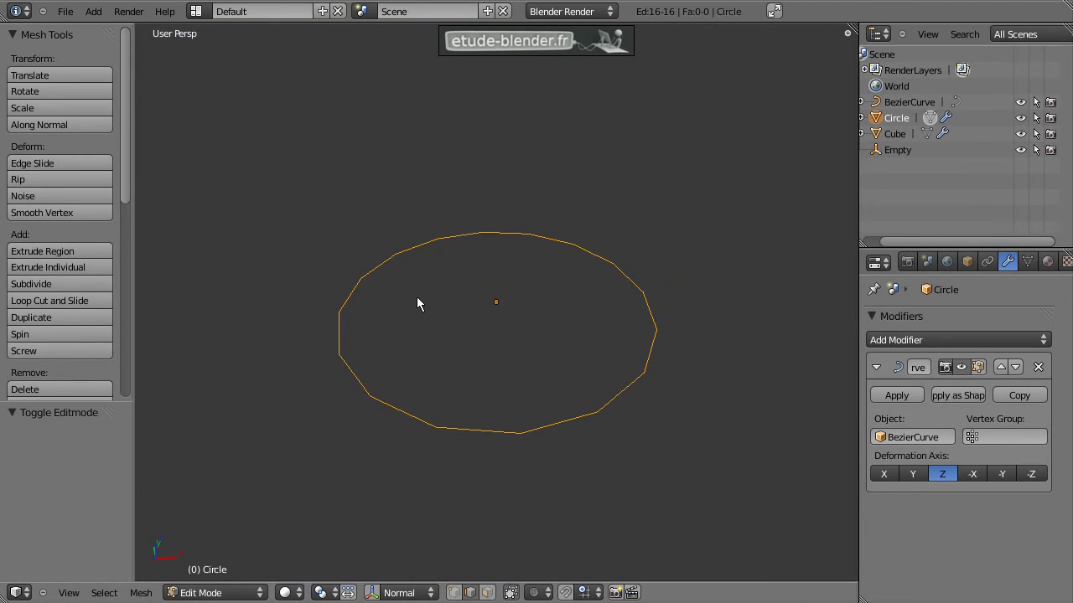
pyautogui.press('Tab')
pyautogui.press('Tab')
pyautogui.scroll(-5, 433, 286)
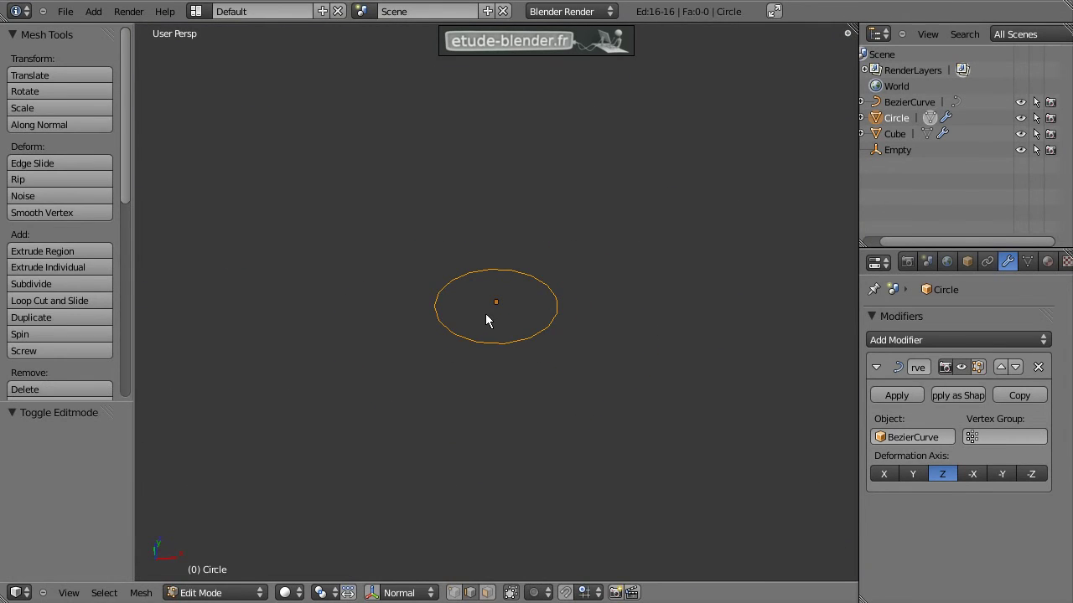
pyautogui.hotkey('ctrl', 'Tab')
pyautogui.click(459, 315)
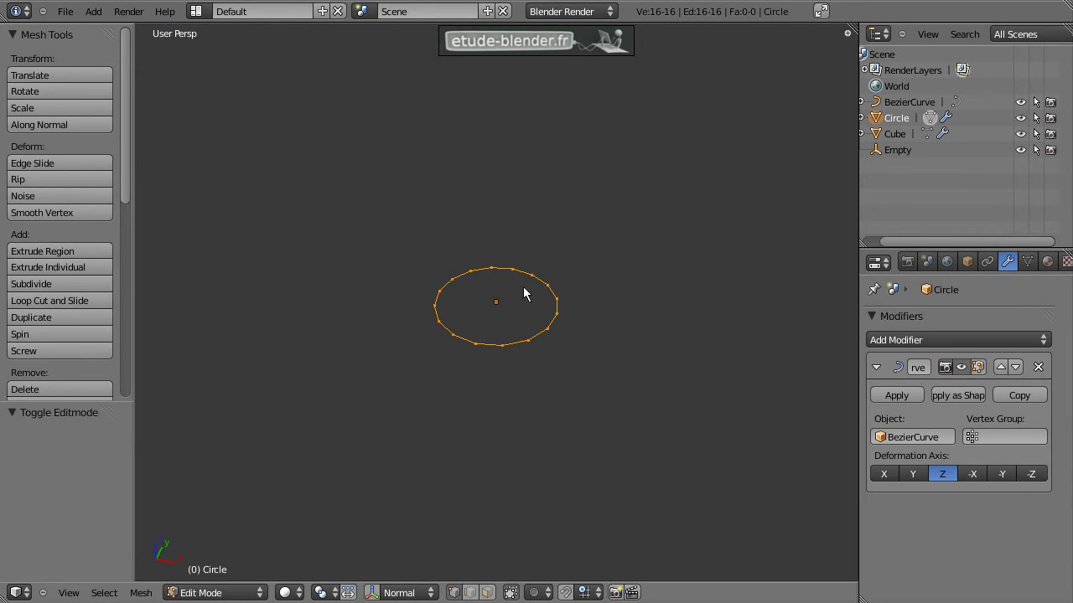
# - Extrude the circle's whole vertex ring and move the new ring about 0.466 along Z to form a short tube
pyautogui.press('a')
pyautogui.moveTo(546, 299); pyautogui.dragTo(491, 225, button='middle')
pyautogui.press('e')
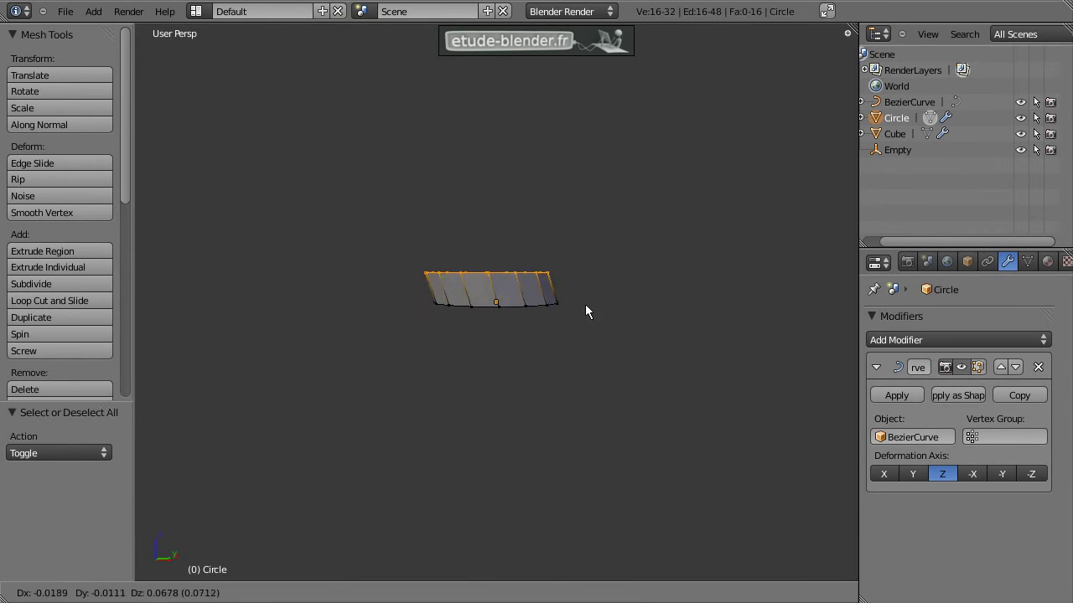
pyautogui.rightClick(596, 275)
pyautogui.press('g')
pyautogui.press('z')
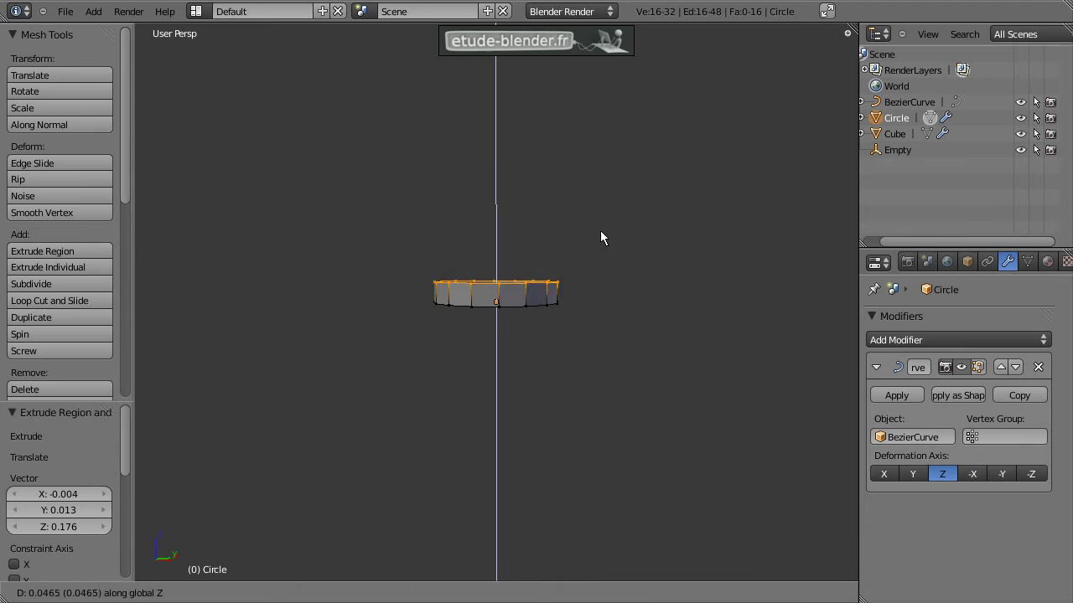
pyautogui.click(602, 69)
pyautogui.scroll(-4, 590, 235)
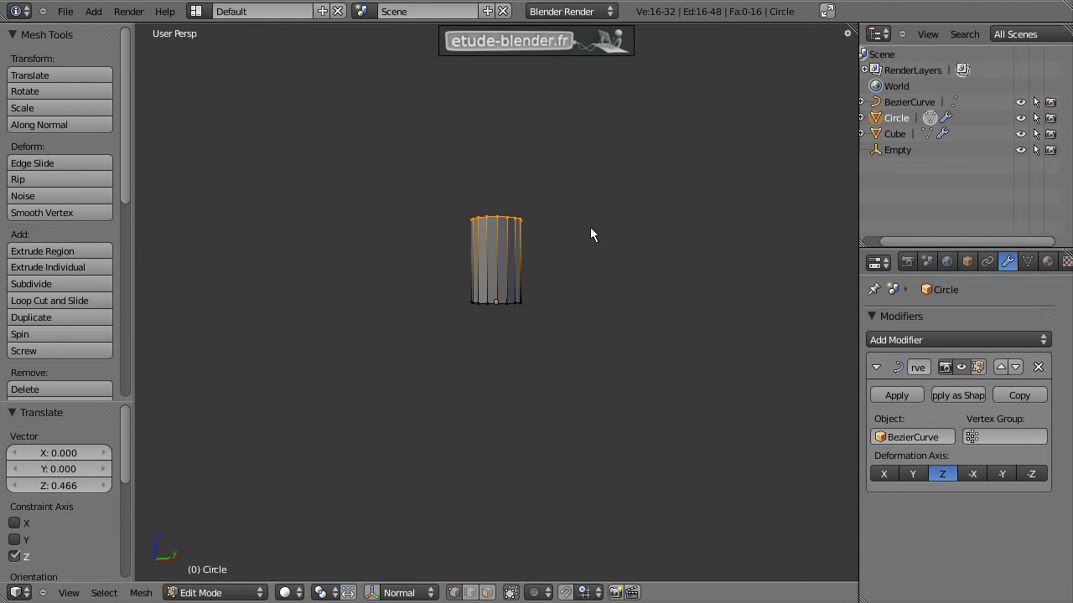
# - Return to Object Mode, split the 3D view into two stacked views and frame the tube on the tentacle in the lower one
pyautogui.press('Tab')
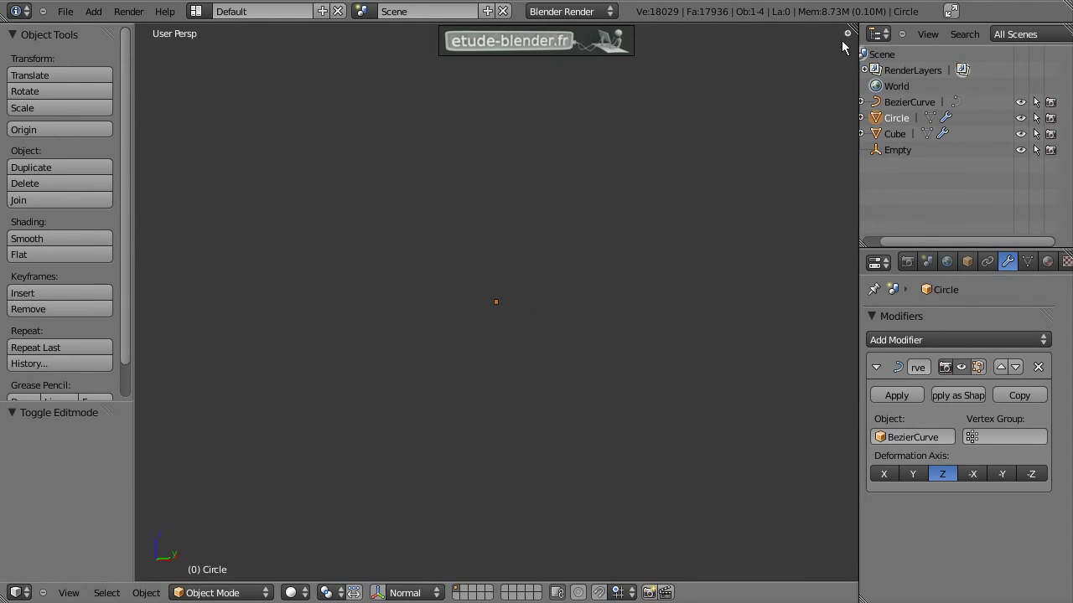
pyautogui.moveTo(852, 30); pyautogui.dragTo(818, 218)
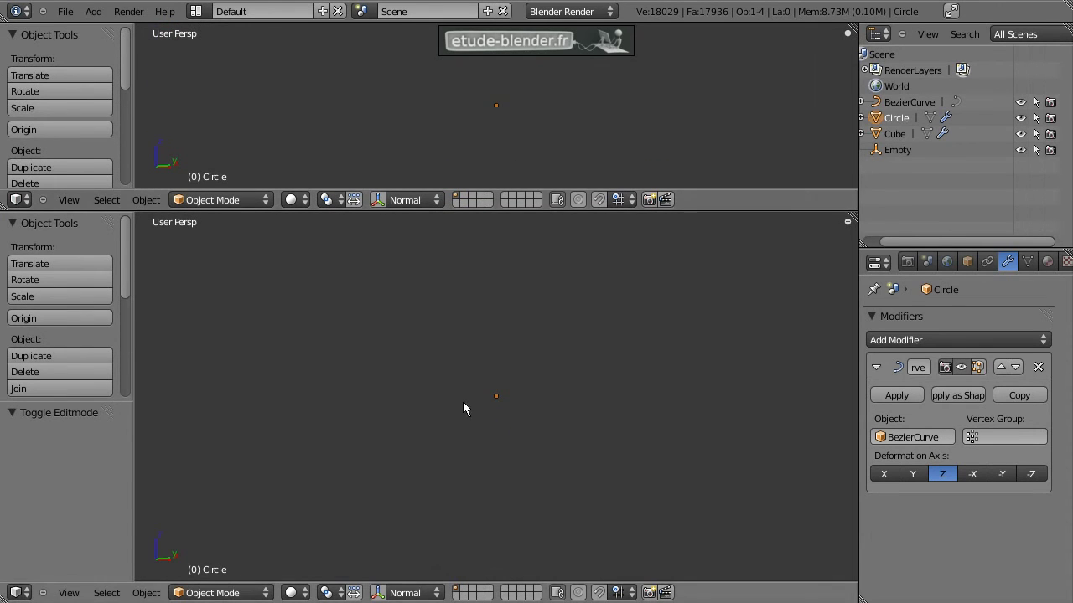
pyautogui.press('KP_Decimal')
pyautogui.moveTo(494, 393); pyautogui.dragTo(541, 431, button='middle')
pyautogui.press('z')
pyautogui.press('z')
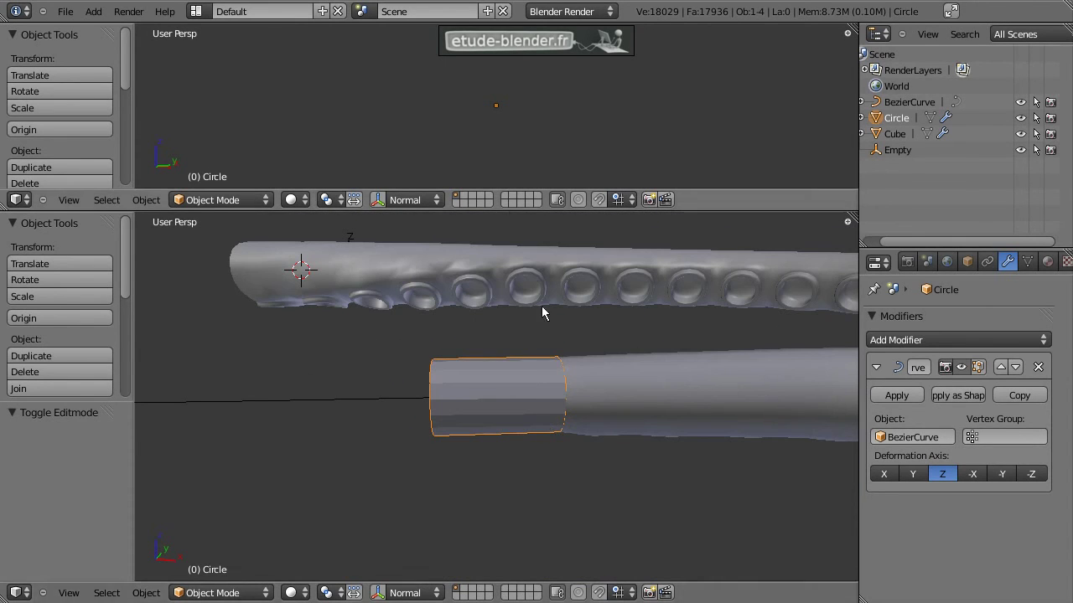
# - Put the tube back in Edit Mode and enlarge the upper 3D view to show its mesh
pyautogui.press('Tab')
pyautogui.scroll(1, 522, 111)
pyautogui.scroll(-1, 522, 111)
pyautogui.scroll(2, 524, 111)
pyautogui.moveTo(520, 211); pyautogui.dragTo(509, 268)
pyautogui.press('a')
pyautogui.keyDown('shift'); pyautogui.moveTo(521, 126); pyautogui.dragTo(503, 243, button='middle'); pyautogui.keyUp('shift')
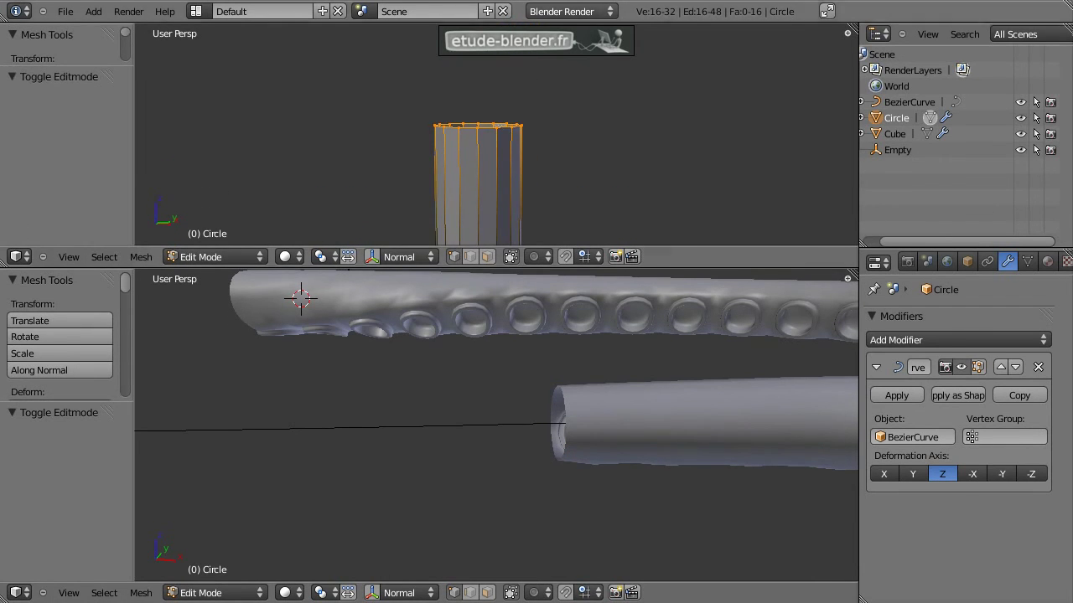
# - In front orthographic view, move the tube's upper vertex ring about 0.718 along Z, and return to Object Mode to check the longer tip
pyautogui.press('KP_5')
pyautogui.press('KP_1')
pyautogui.press('g')
pyautogui.press('z')
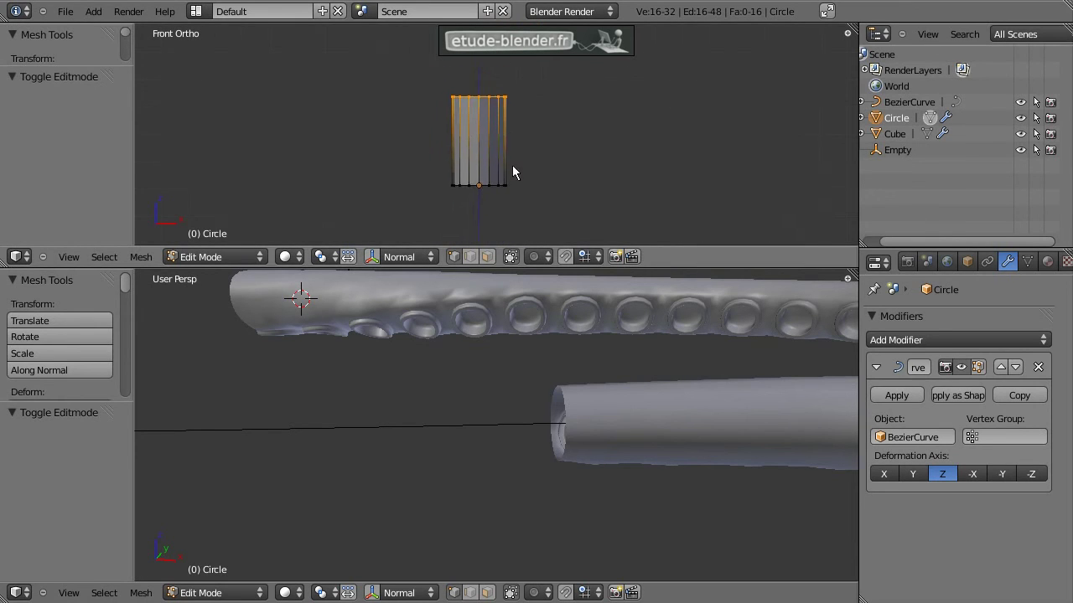
pyautogui.click(553, 67)
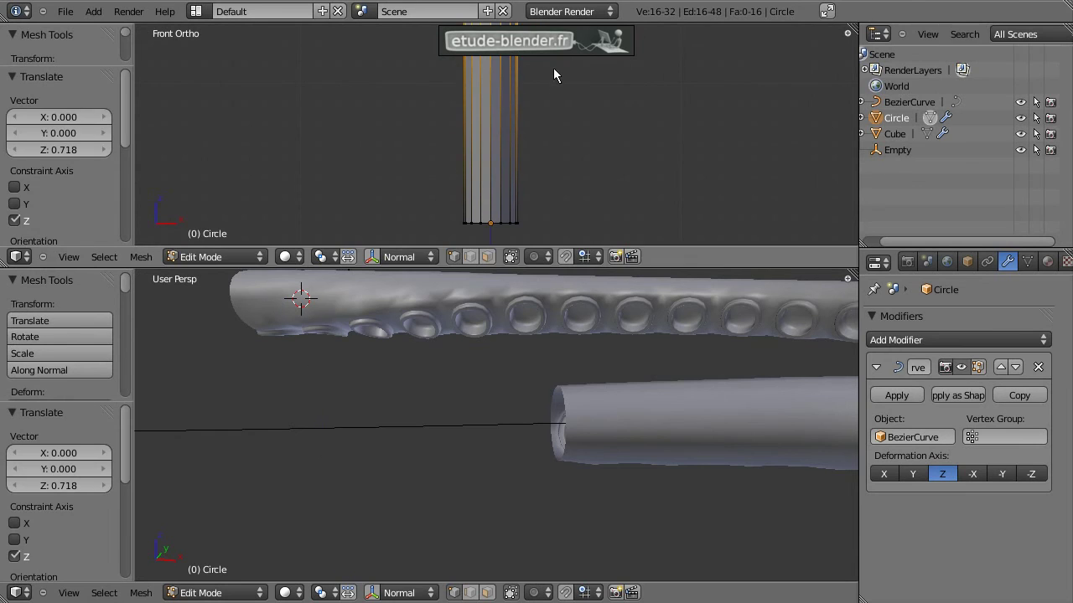
pyautogui.press('Tab')
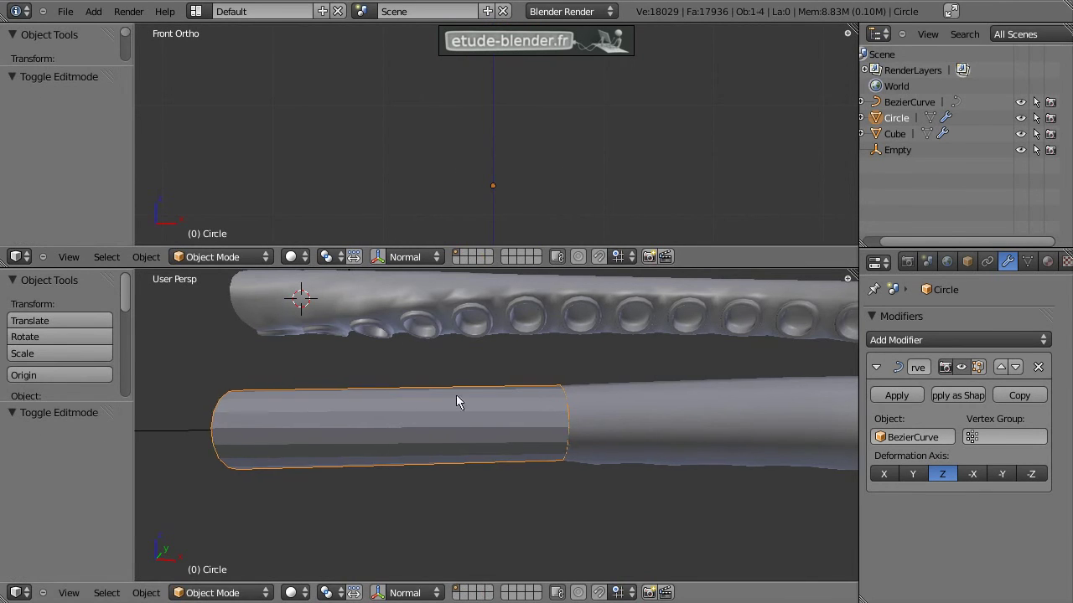
pyautogui.keyDown('shift'); pyautogui.moveTo(456, 394); pyautogui.dragTo(564, 390, button='middle'); pyautogui.keyUp('shift')
pyautogui.scroll(-2, 564, 390)
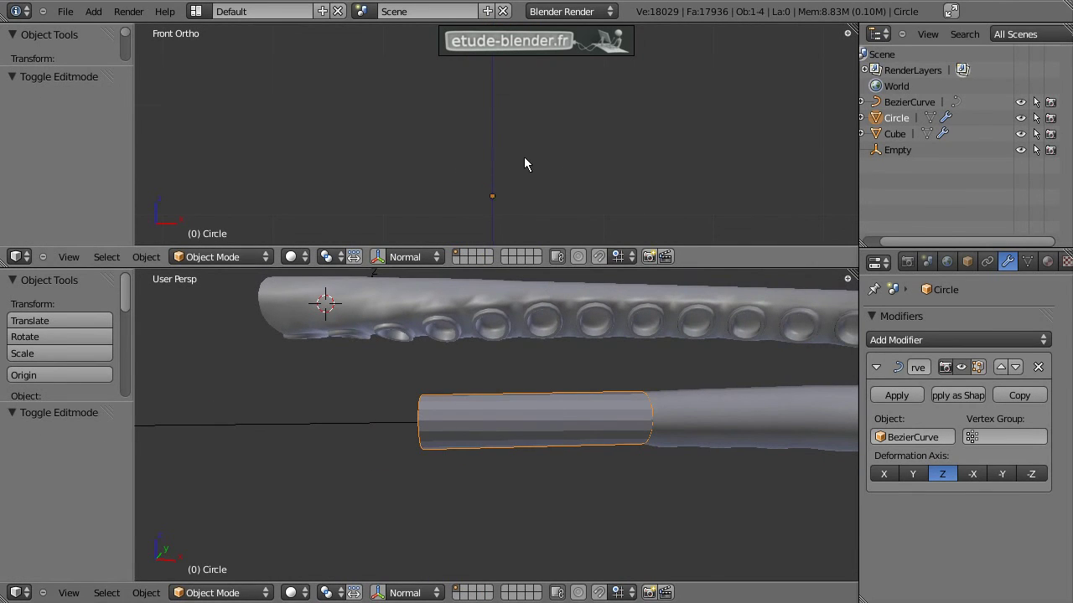
# - In Edit Mode, add 12 evenly spaced loop cuts along the length of the tube
pyautogui.press('Tab')
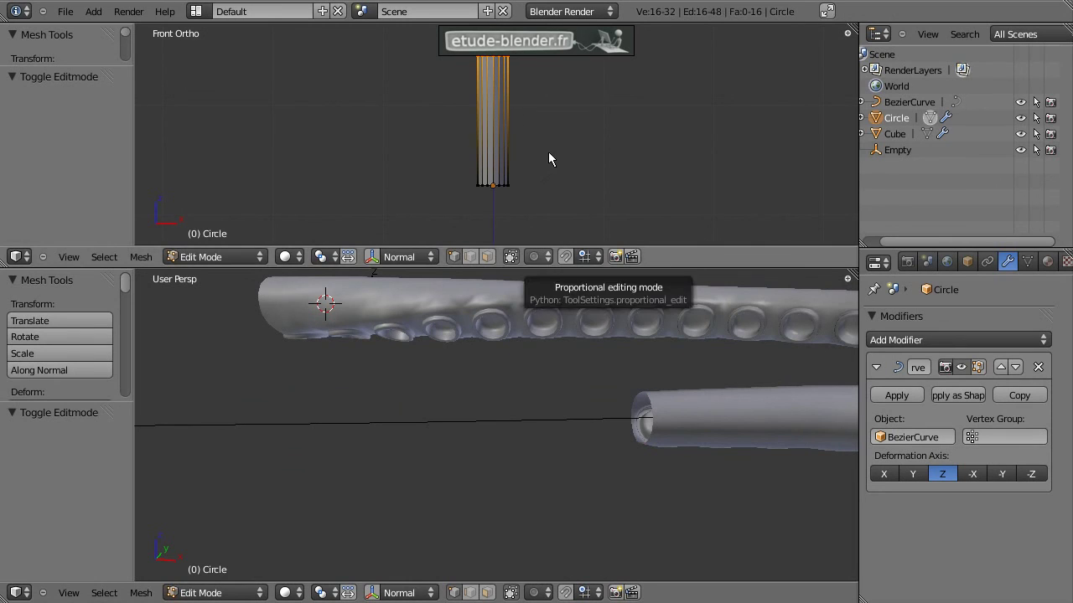
pyautogui.press('g')
pyautogui.press('z')
pyautogui.click(544, 138)
pyautogui.hotkey('ctrl', 'r')
pyautogui.scroll(8, 495, 121)
pyautogui.click(496, 120)
pyautogui.rightClick(496, 120)
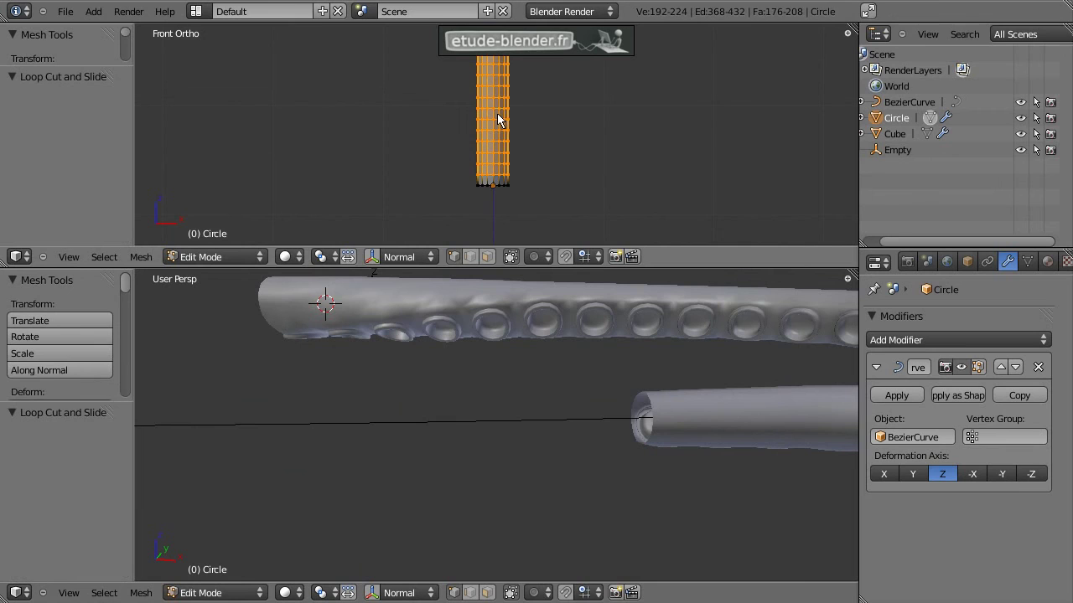
# - Select the edge loop at the tube's free end and turn on proportional editing, working in front orthographic view
pyautogui.press('Tab')
pyautogui.press('Tab')
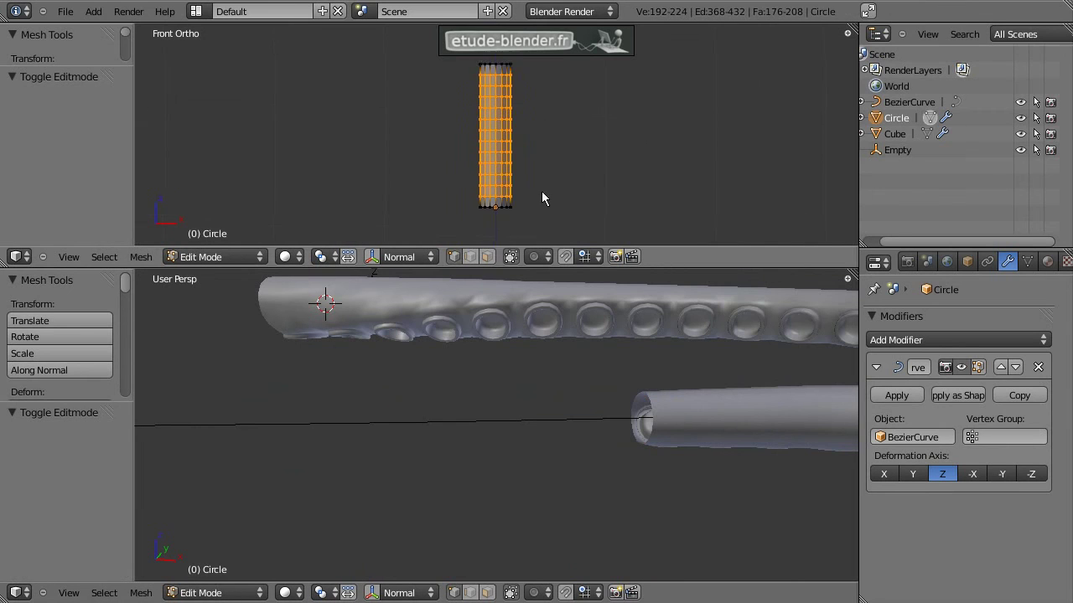
pyautogui.keyDown('alt'); pyautogui.rightClick(504, 116); pyautogui.keyUp('alt')
pyautogui.moveTo(494, 125)
pyautogui.mouseDown(button='middle')
pyautogui.moveTo(523, 177)
pyautogui.moveTo(499, 139)
pyautogui.mouseUp(button='middle')
pyautogui.keyDown('alt'); pyautogui.rightClick(503, 127); pyautogui.keyUp('alt')
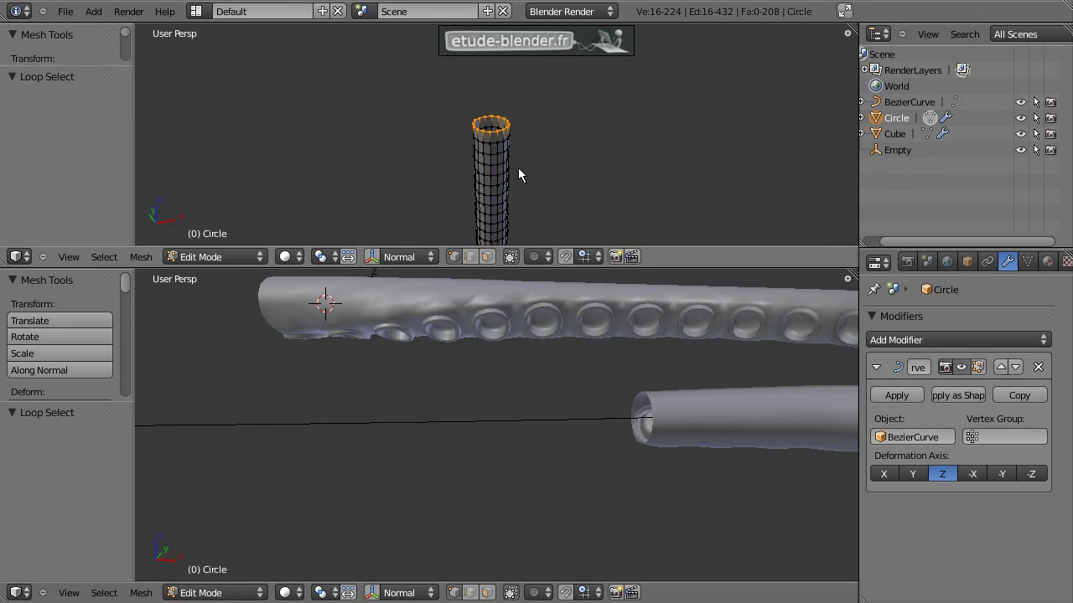
pyautogui.press('o')
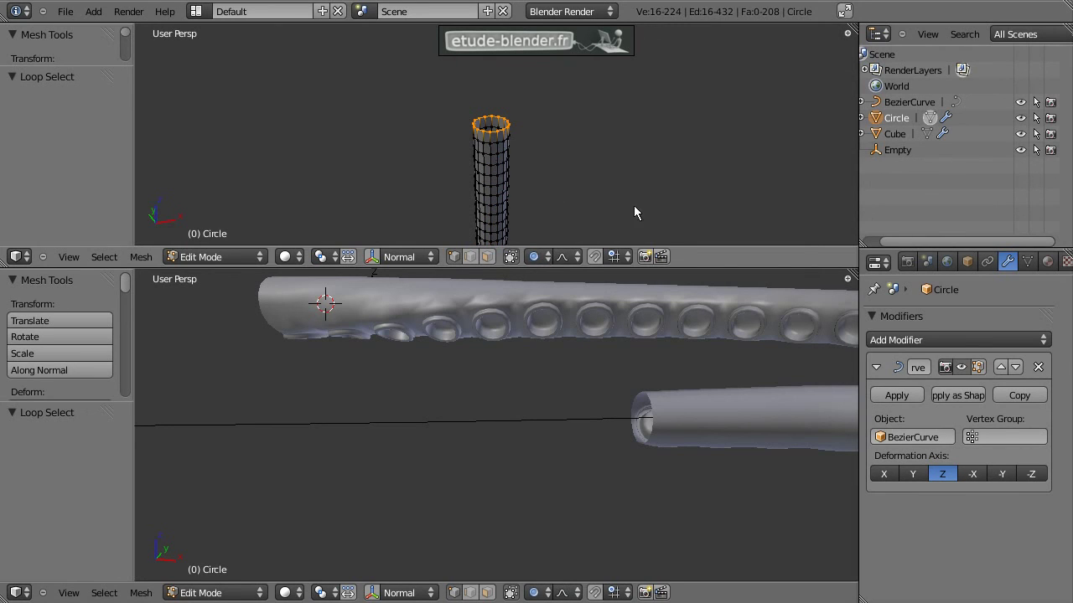
pyautogui.press('KP_5')
pyautogui.press('KP_1')
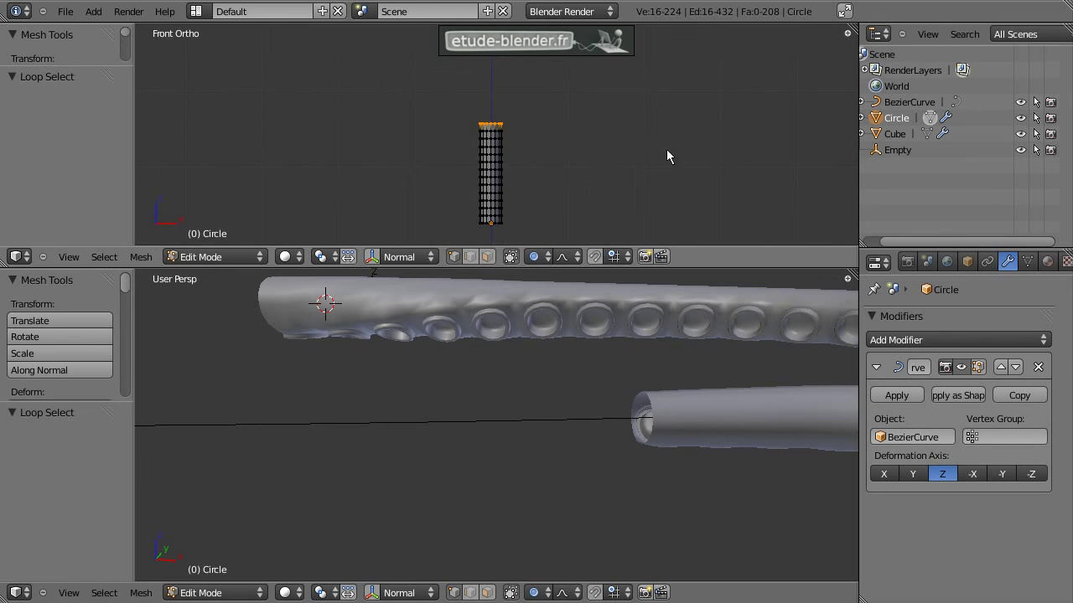
# - Scale the selected end loop down to 0 with smooth proportional falloff, adjusting its influence radius so the tube tapers to a point
pyautogui.press('s')
pyautogui.scroll(6, 640, 149)
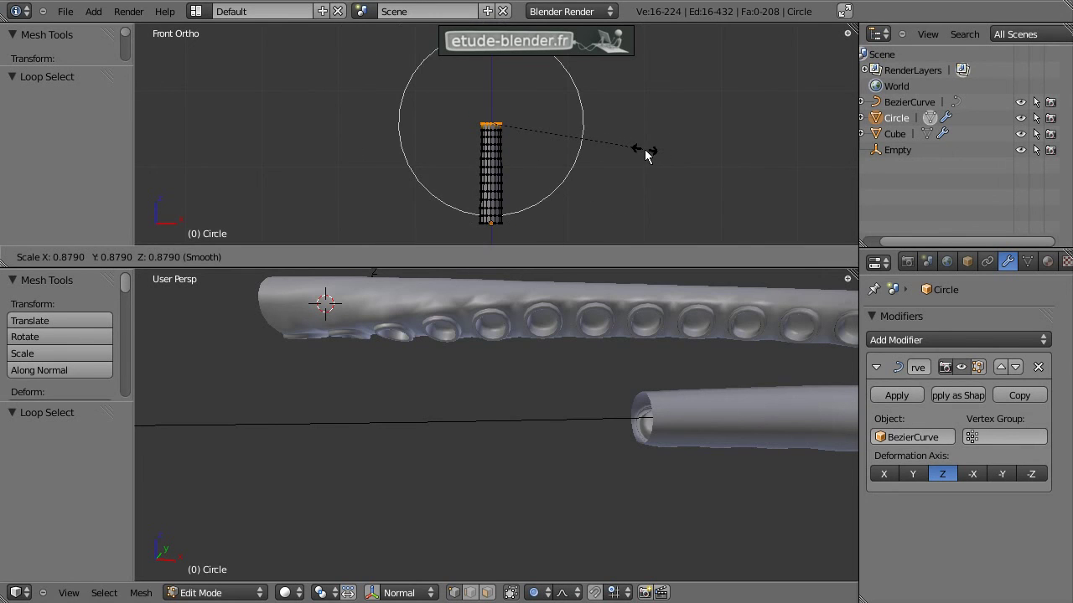
pyautogui.scroll(-4, 594, 134)
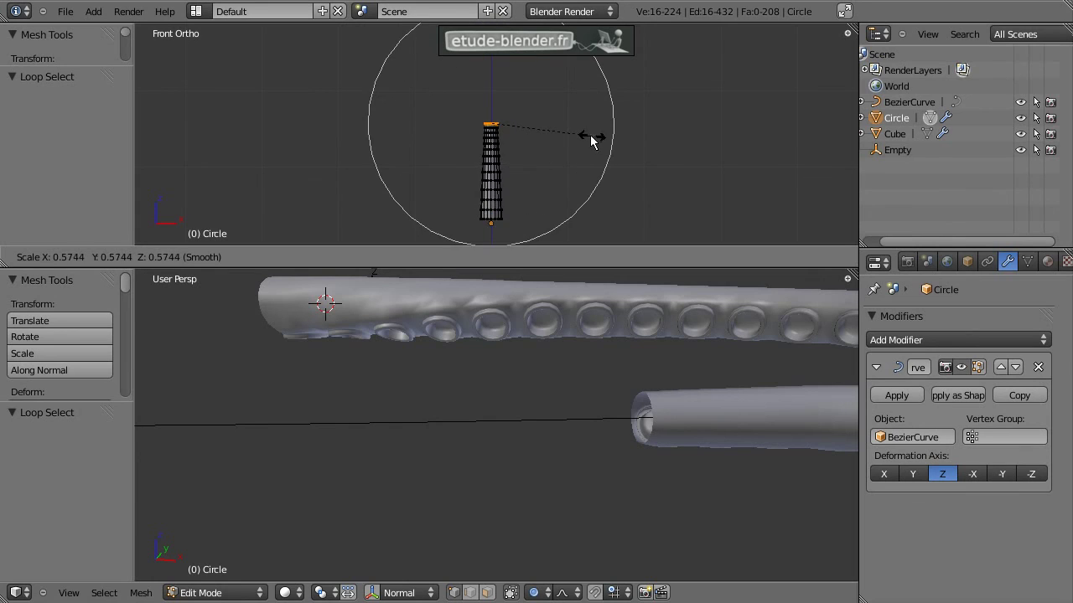
pyautogui.scroll(4, 546, 122)
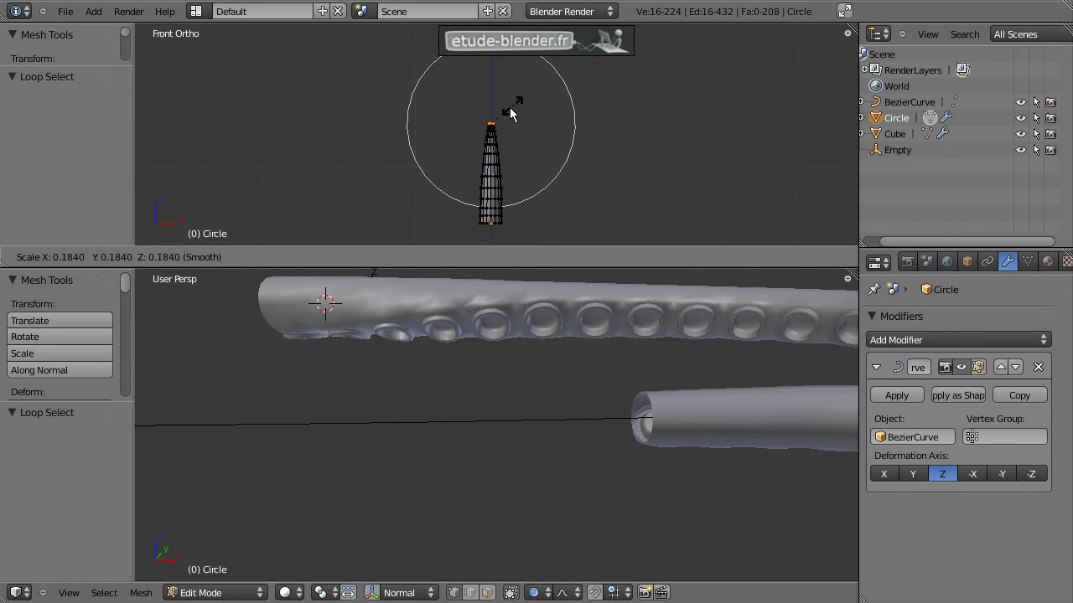
pyautogui.click(524, 109)
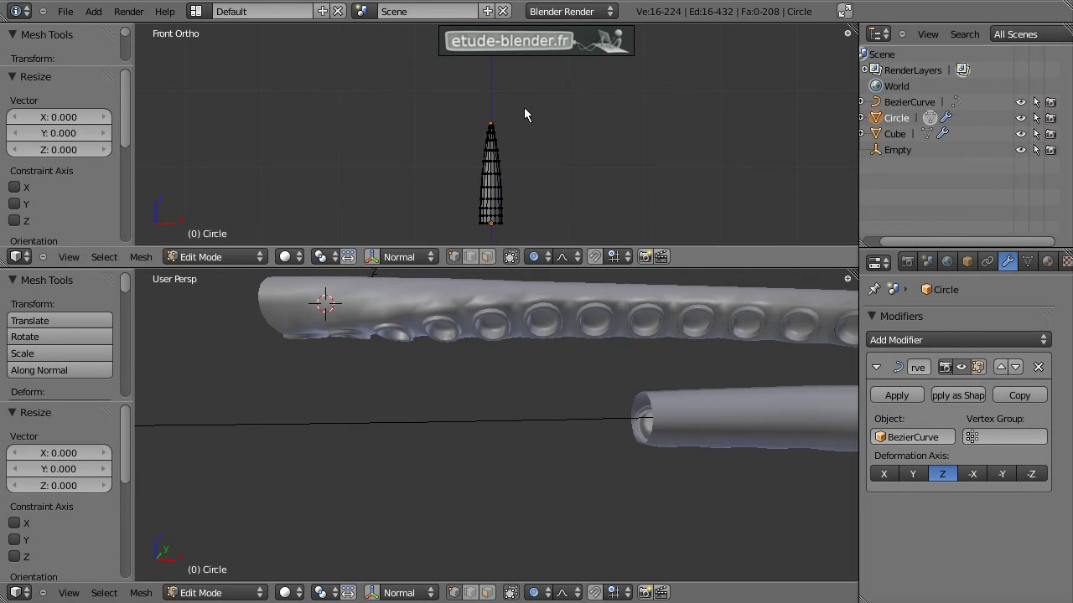
# - Merge the collapsed end vertices at their center and return the tip to Object Mode
pyautogui.hotkey('alt', 'm')
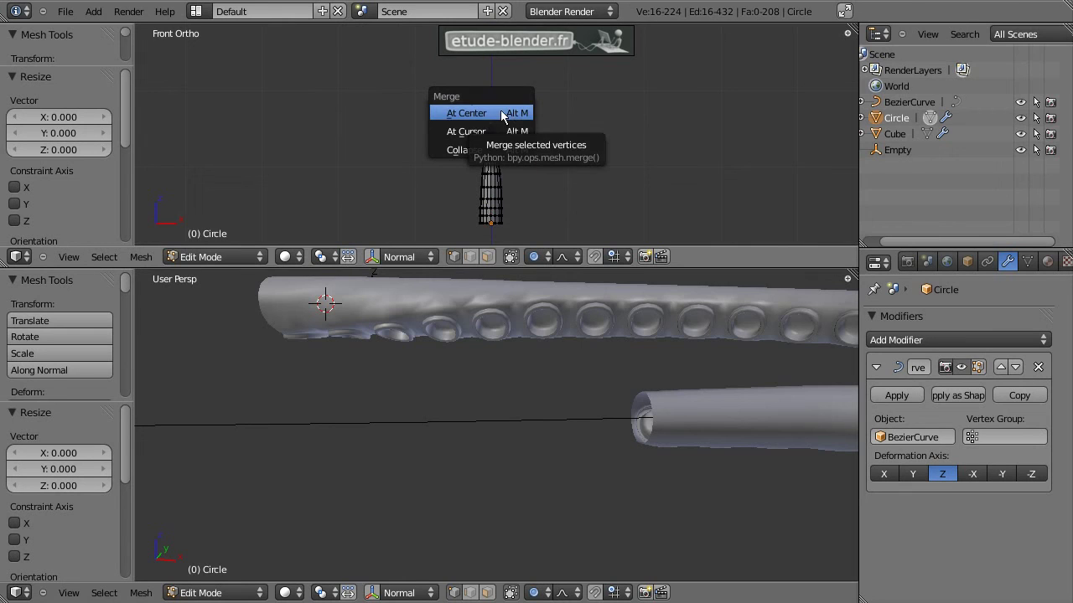
pyautogui.click(501, 116)
pyautogui.press('Tab')
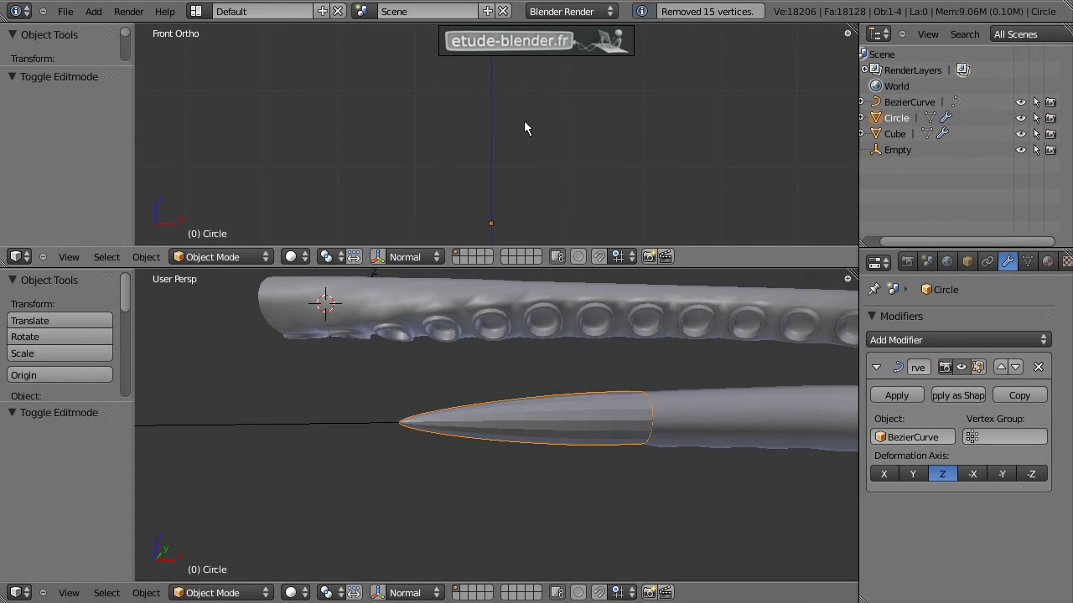
# - Apply smooth shading to the tip, recalculate the normals of its whole mesh outward, and return to Object Mode
pyautogui.scroll(-10, 85, 353)
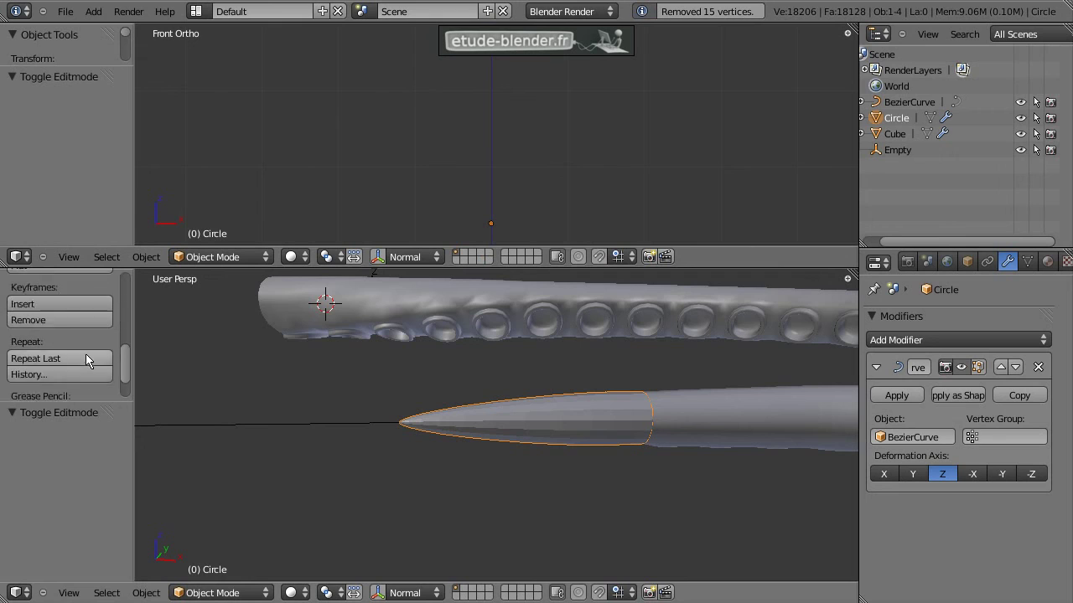
pyautogui.scroll(3, 71, 344)
pyautogui.click(60, 303)
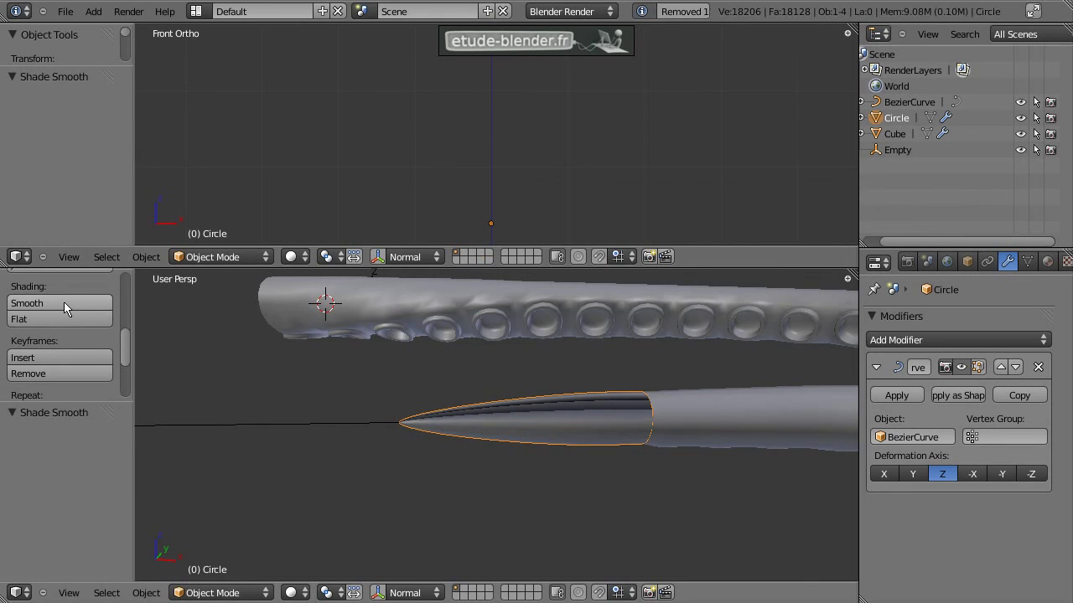
pyautogui.press('Tab')
pyautogui.press('a')
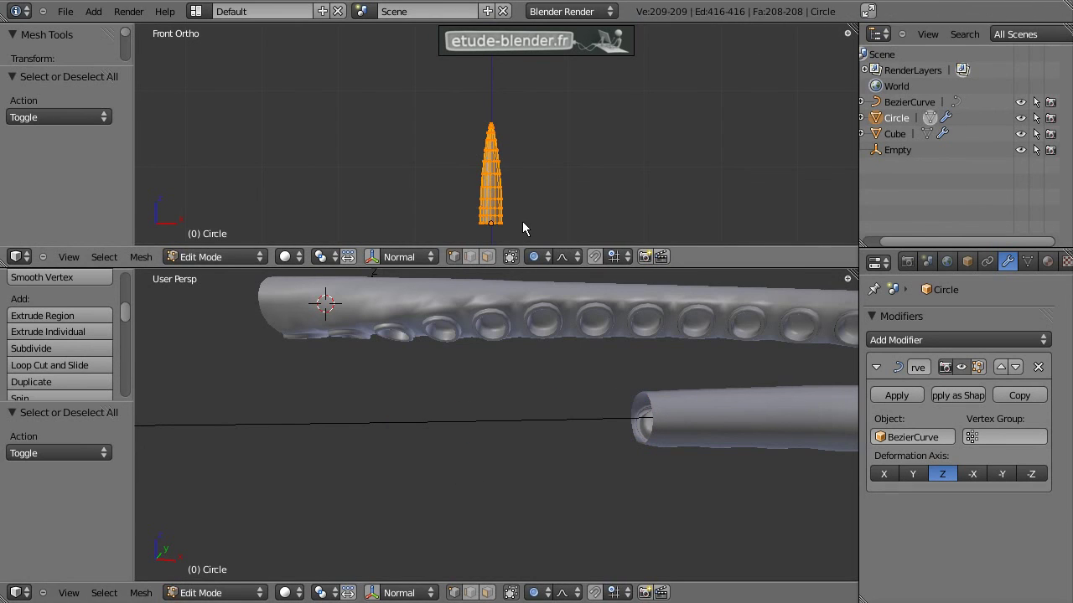
pyautogui.hotkey('ctrl', 'n')
pyautogui.press('Tab')
# - Add the suckered tentacle to the selection alongside the tip and maximize the perspective 3D view
pyautogui.moveTo(581, 426); pyautogui.dragTo(575, 430, button='middle')
pyautogui.keyDown('shift'); pyautogui.rightClick(499, 300); pyautogui.keyUp('shift')
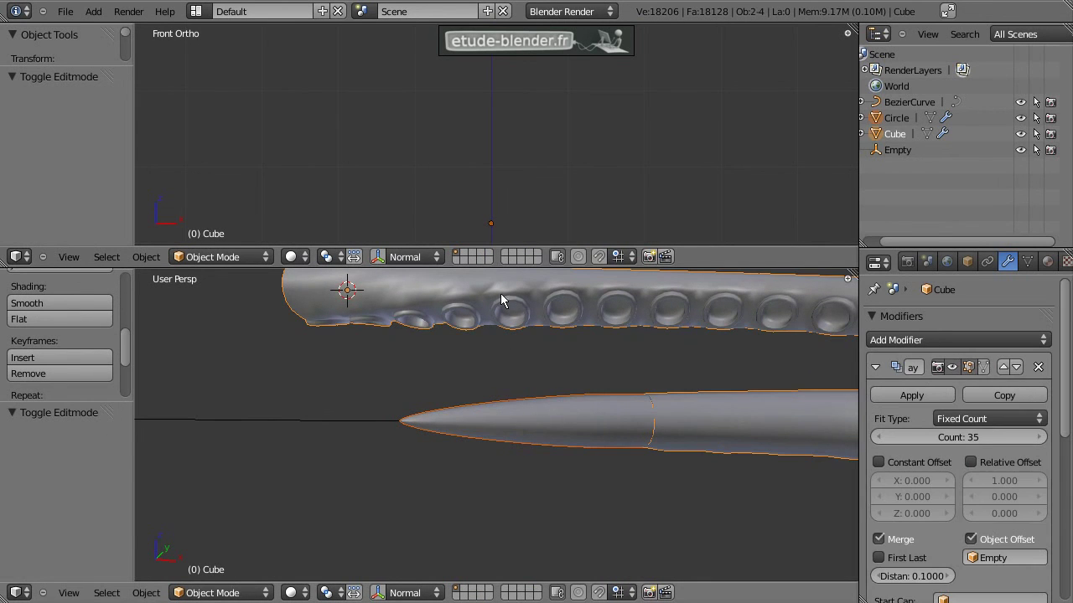
pyautogui.hotkey('ctrl', 'Up')
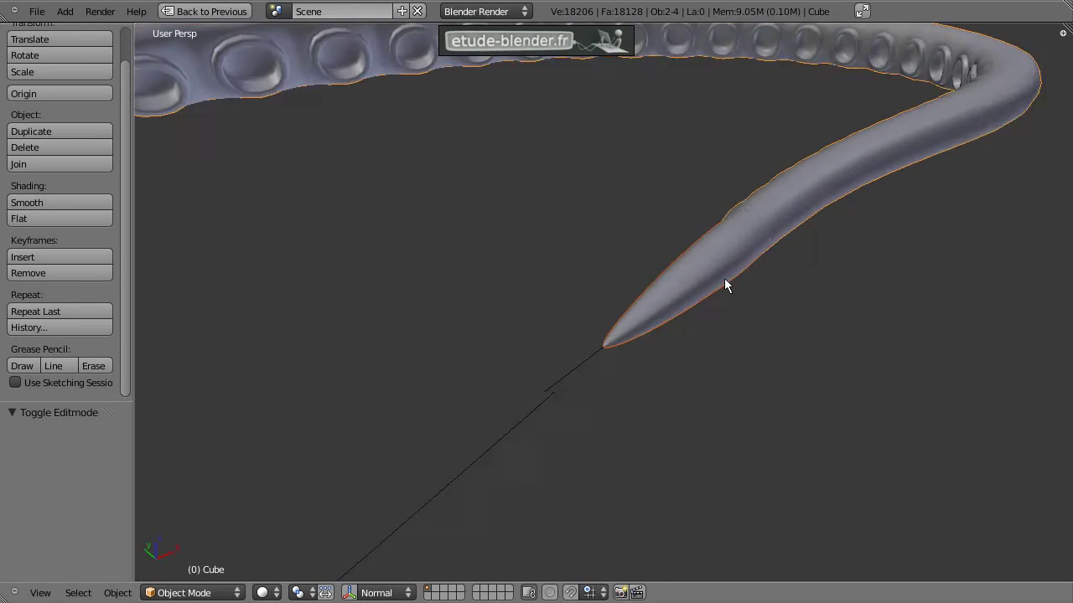